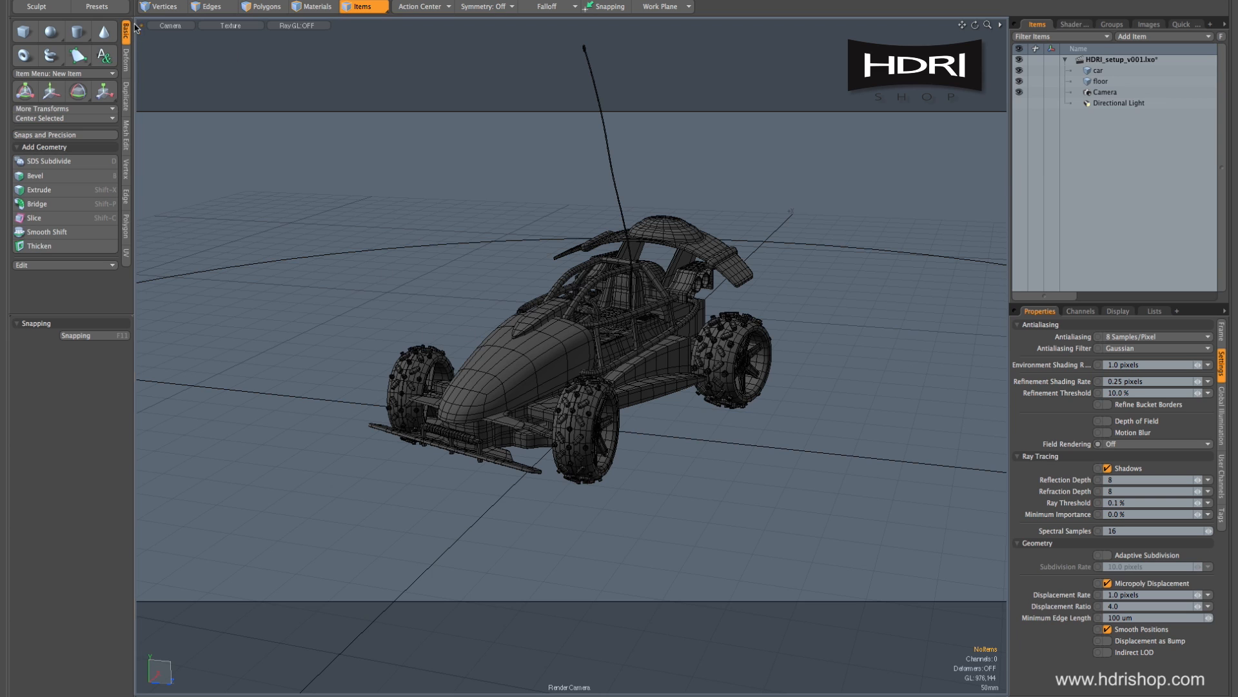
- Look up the Toy Car 01 mesh among the Automotive vehicle presets
{"action": "left_click", "coordinate": [100, 7]}
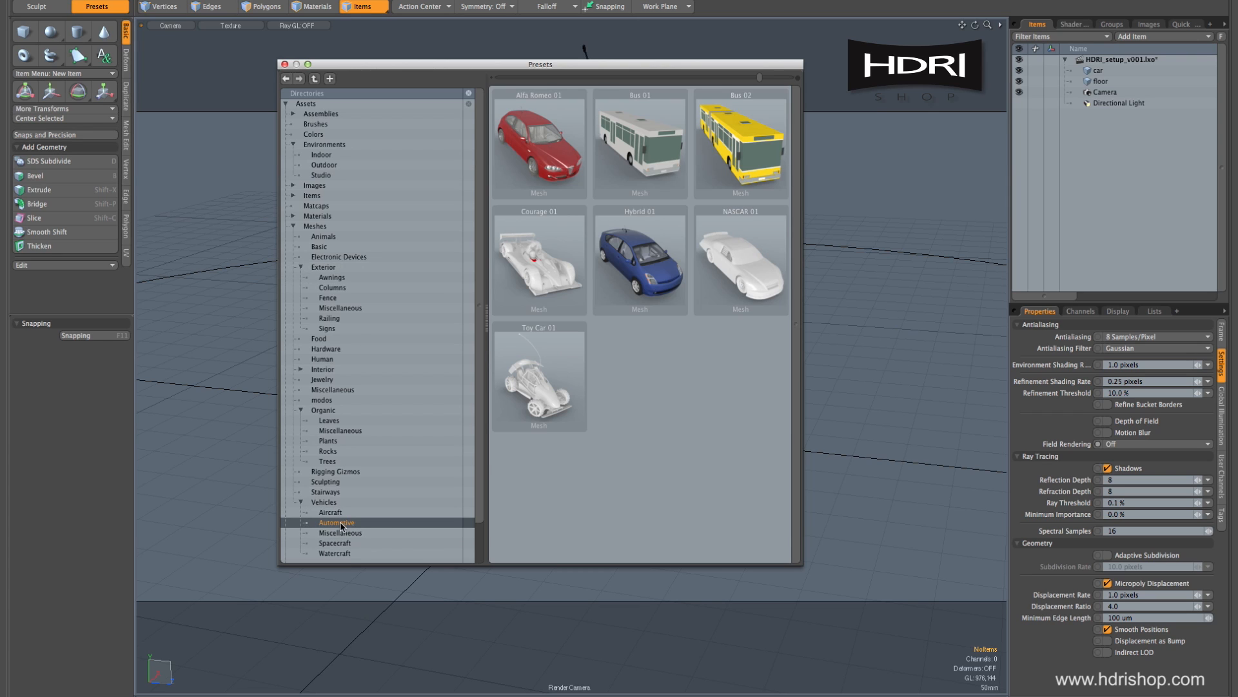
{"action": "double_click", "coordinate": [543, 350]}
{"action": "left_click_drag", "start_coordinate": [547, 305], "coordinate": [774, 387], "text": "alt"}
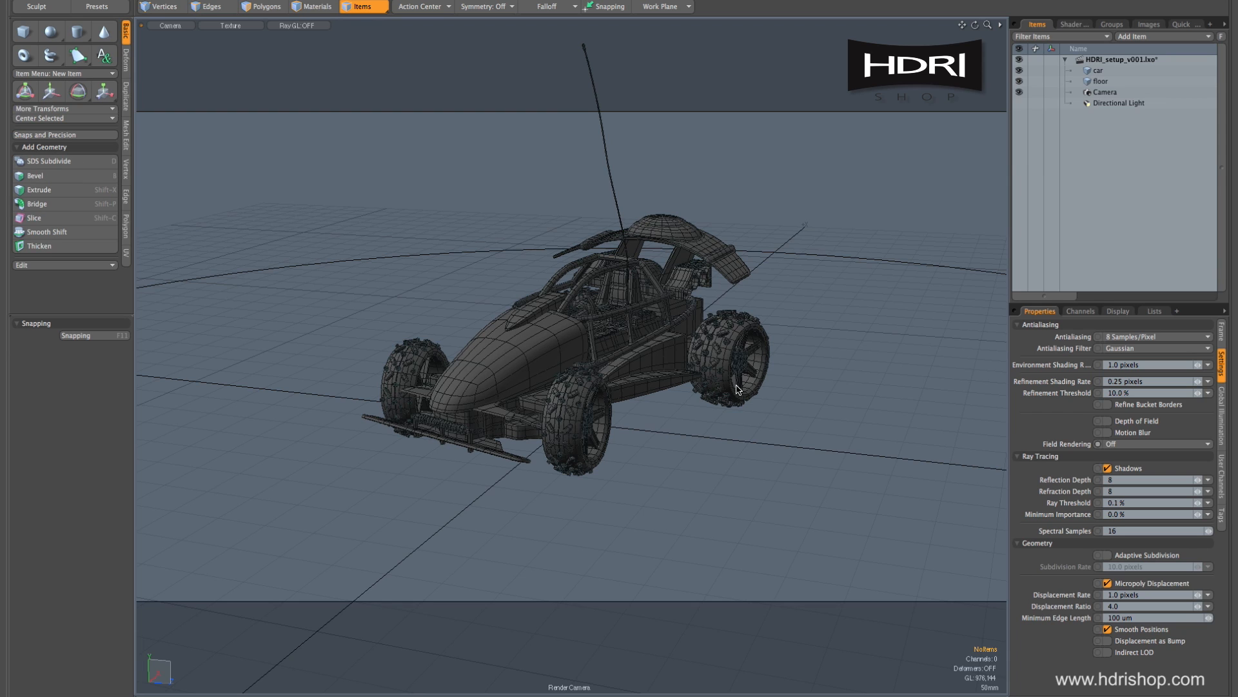
- Open the live render preview of the toy car scene and reposition its window over the viewport
{"action": "key", "text": "F8"}
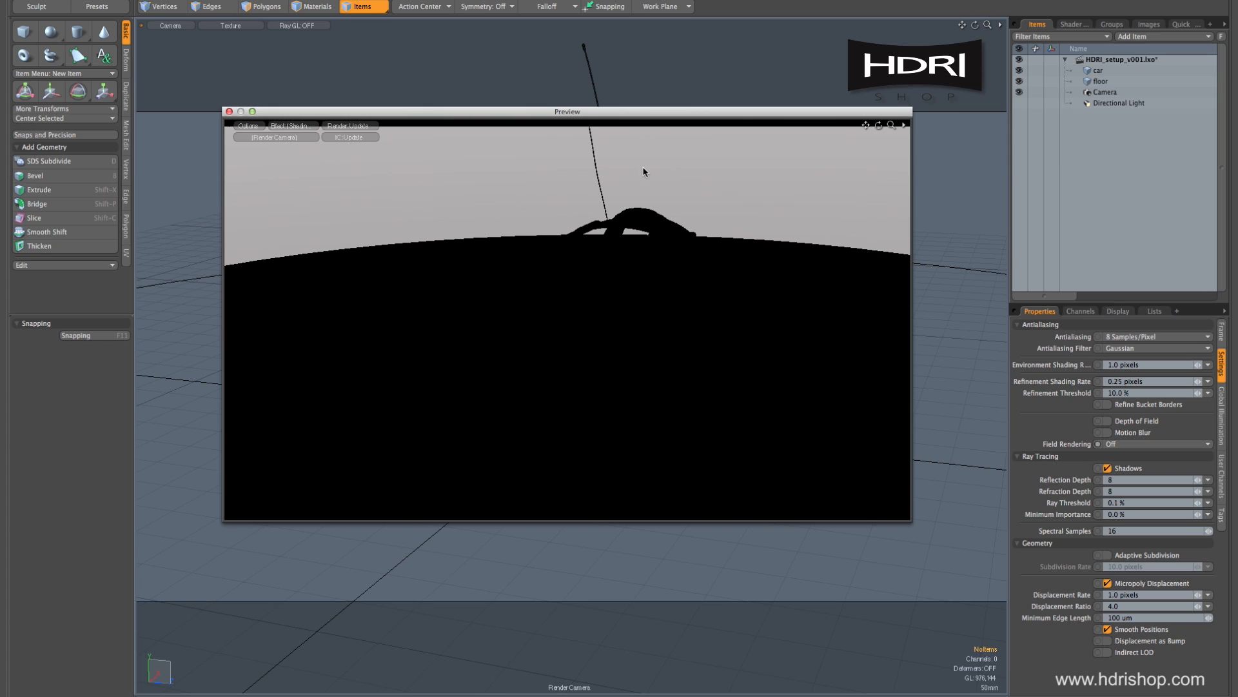
{"action": "left_click_drag", "start_coordinate": [643, 113], "coordinate": [609, 127]}
{"action": "left_click_drag", "start_coordinate": [579, 380], "coordinate": [677, 406], "text": "alt"}
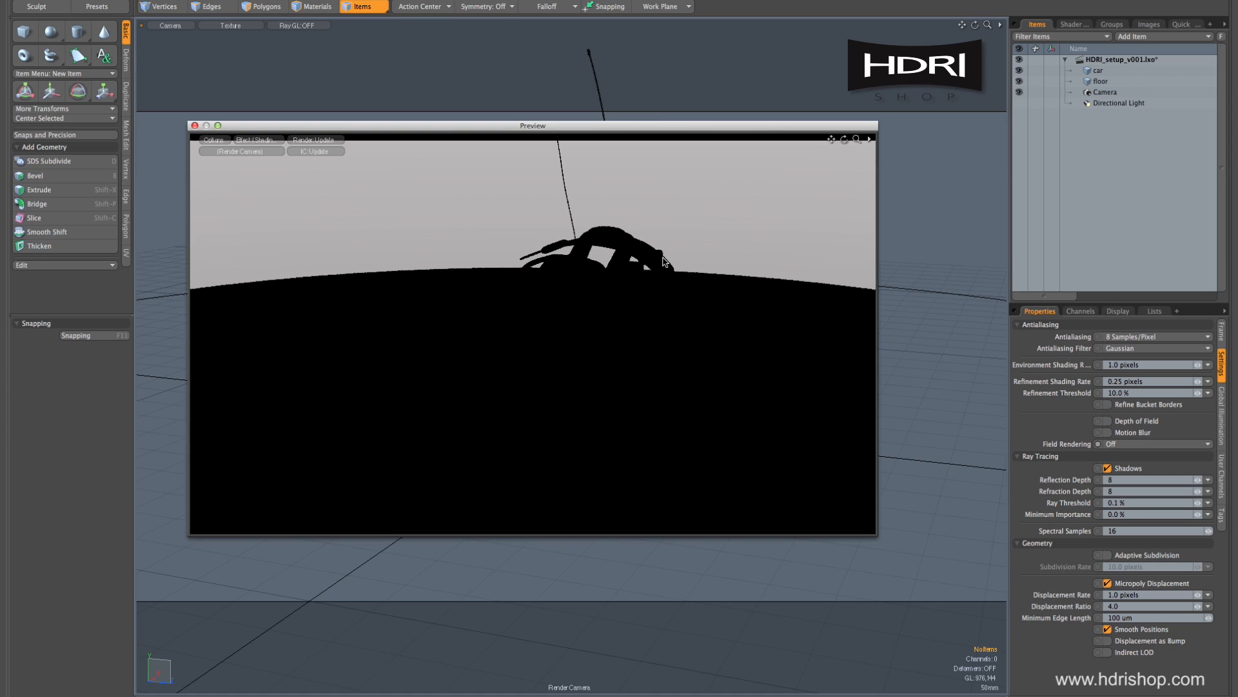
{"action": "left_click_drag", "start_coordinate": [672, 140], "coordinate": [677, 132]}
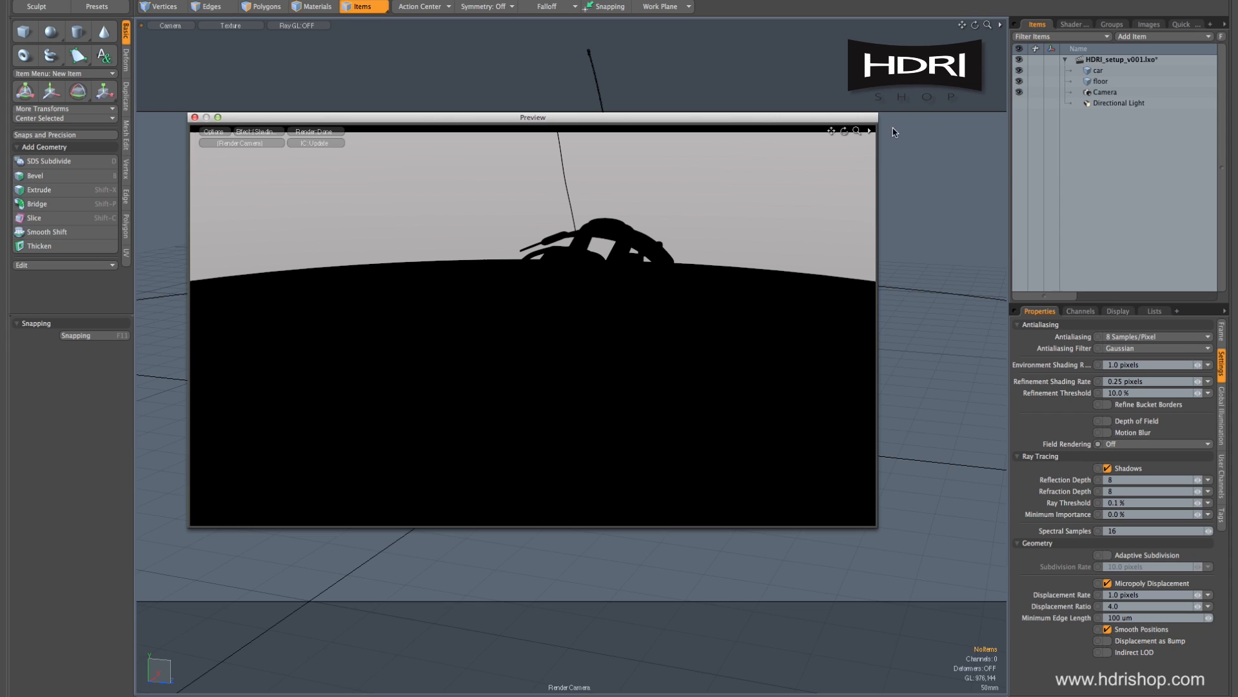
- Enable indirect illumination in the Render item's global illumination settings and check the car from another angle
{"action": "left_click", "coordinate": [1070, 26]}
{"action": "left_click", "coordinate": [1077, 62]}
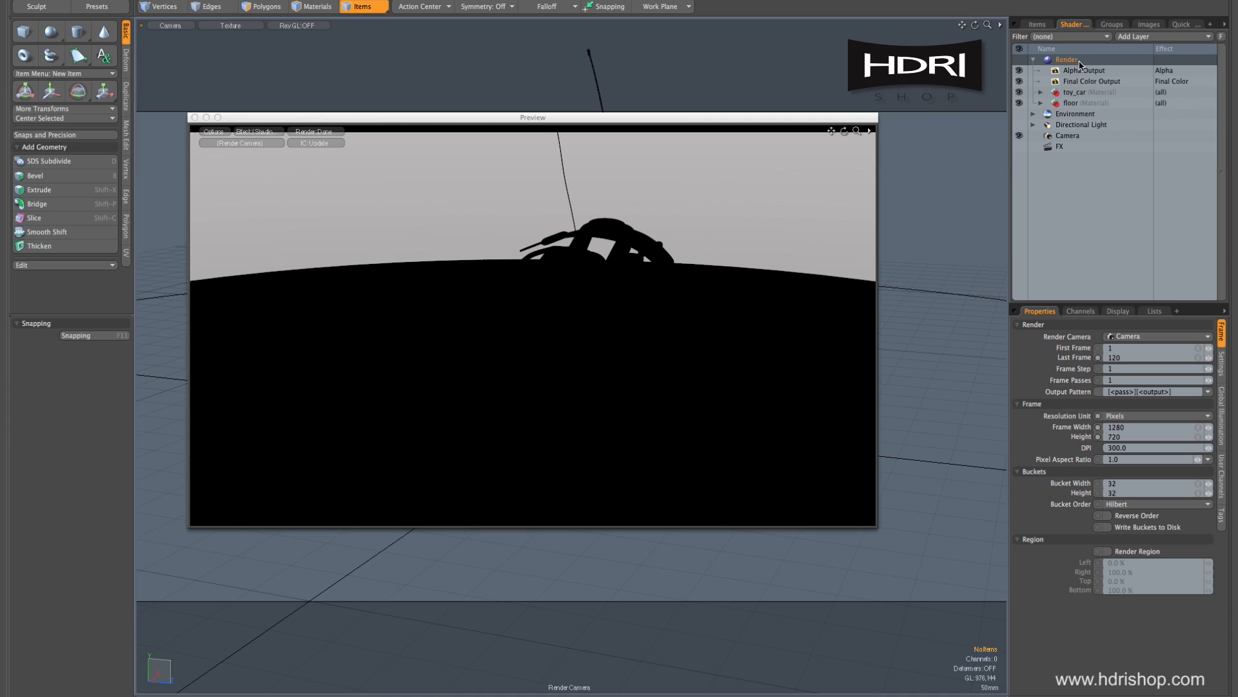
{"action": "left_click", "coordinate": [1223, 406]}
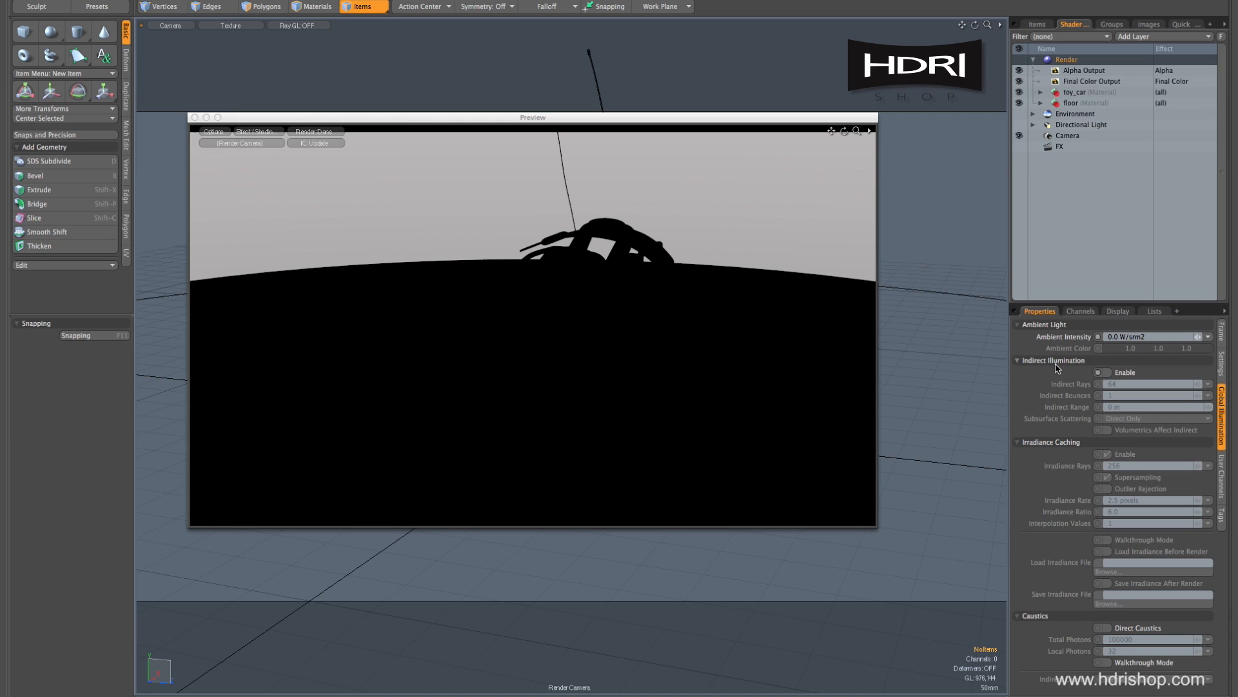
{"action": "left_click", "coordinate": [1124, 373]}
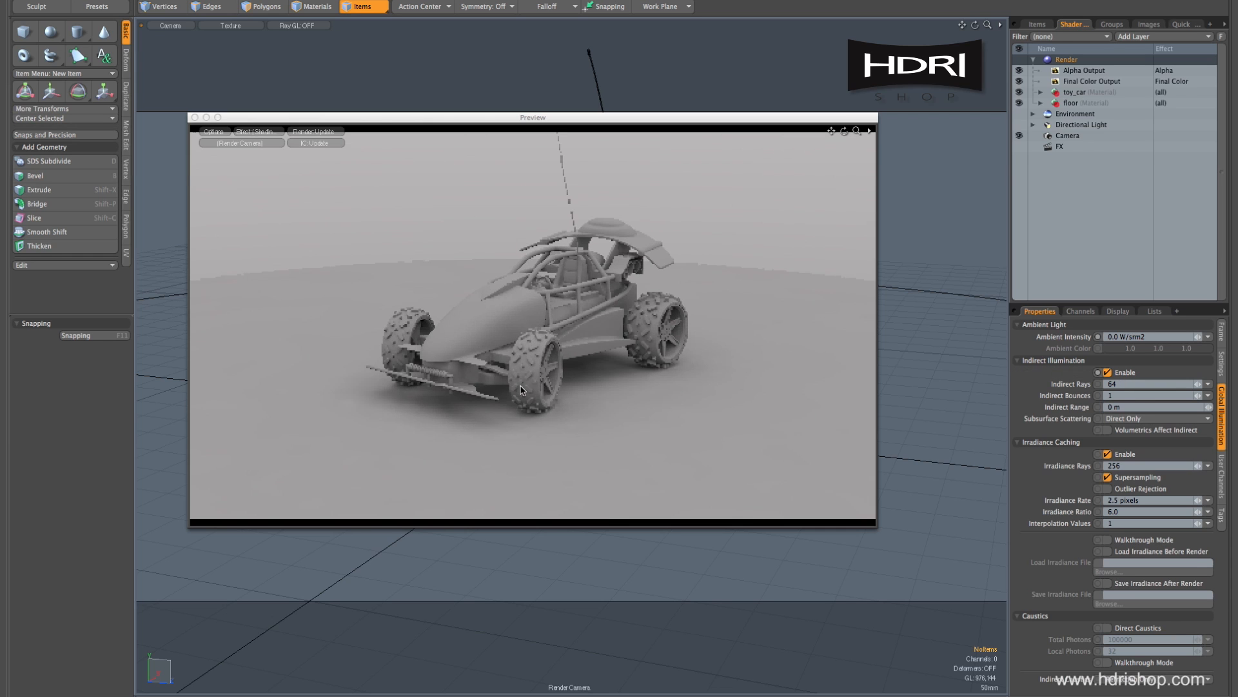
{"action": "left_click_drag", "start_coordinate": [605, 406], "coordinate": [653, 391], "text": "alt"}
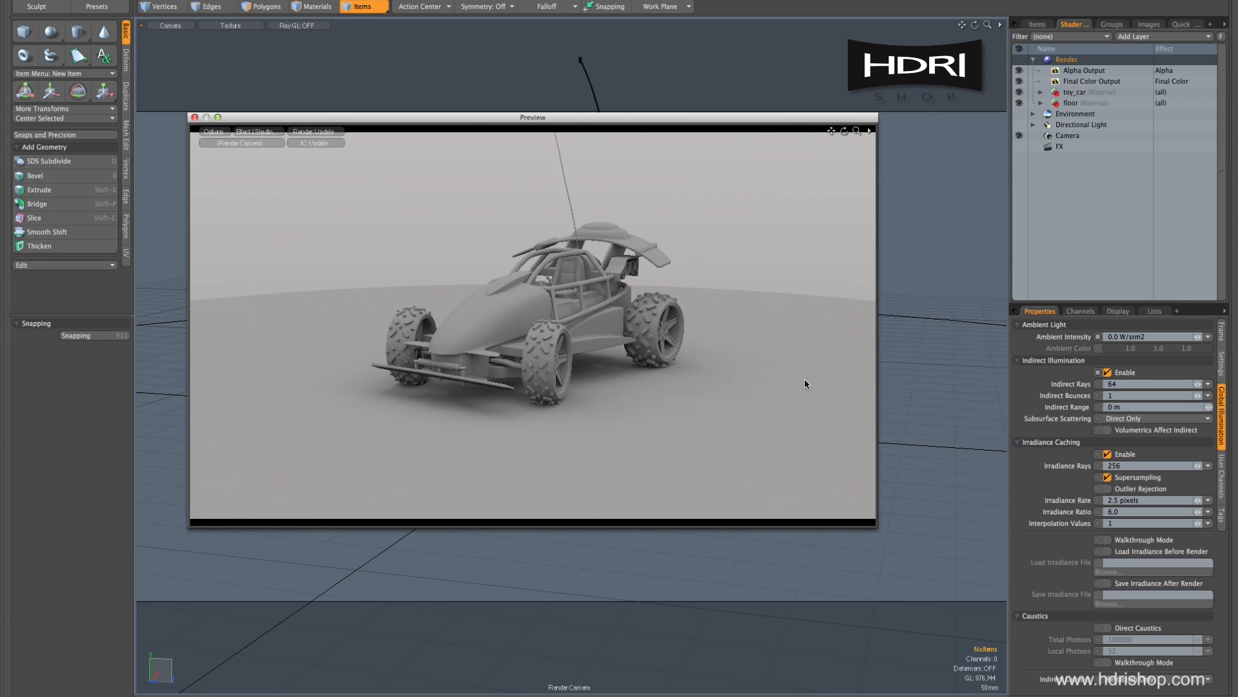
- Try a yellow zenith color on the Environment Material and return it to near white (0.98, 1.0, 0.98)
{"action": "left_click", "coordinate": [1034, 114]}
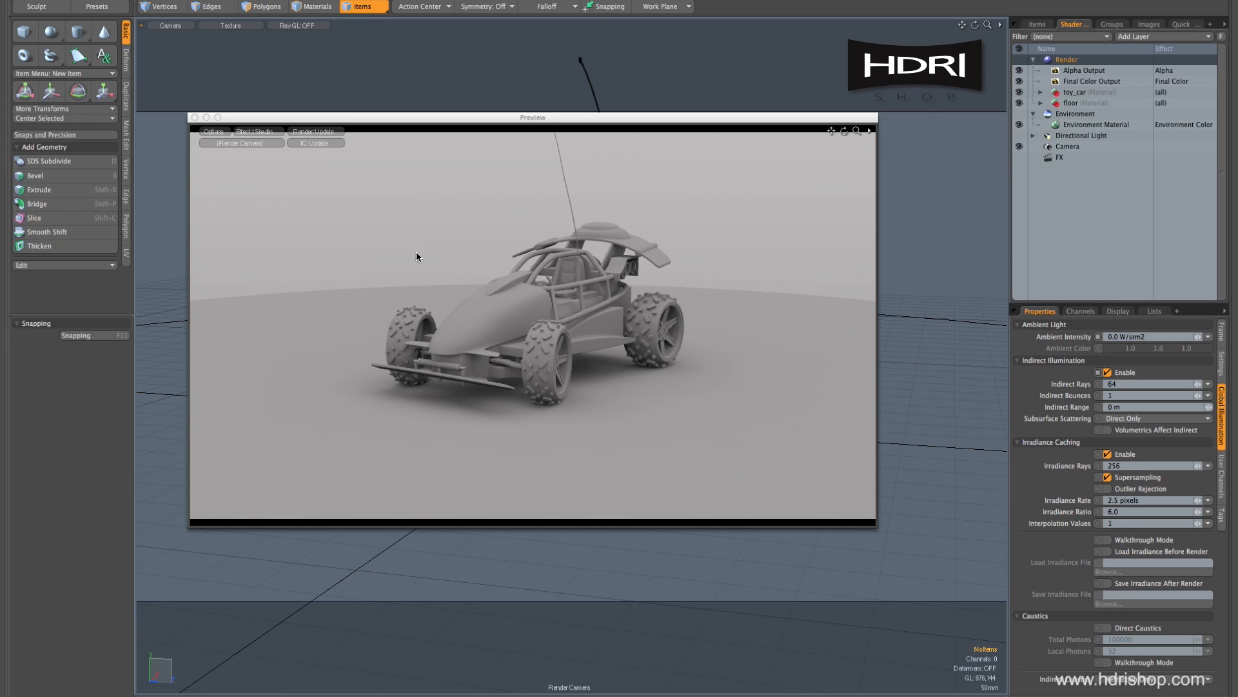
{"action": "left_click", "coordinate": [1085, 127]}
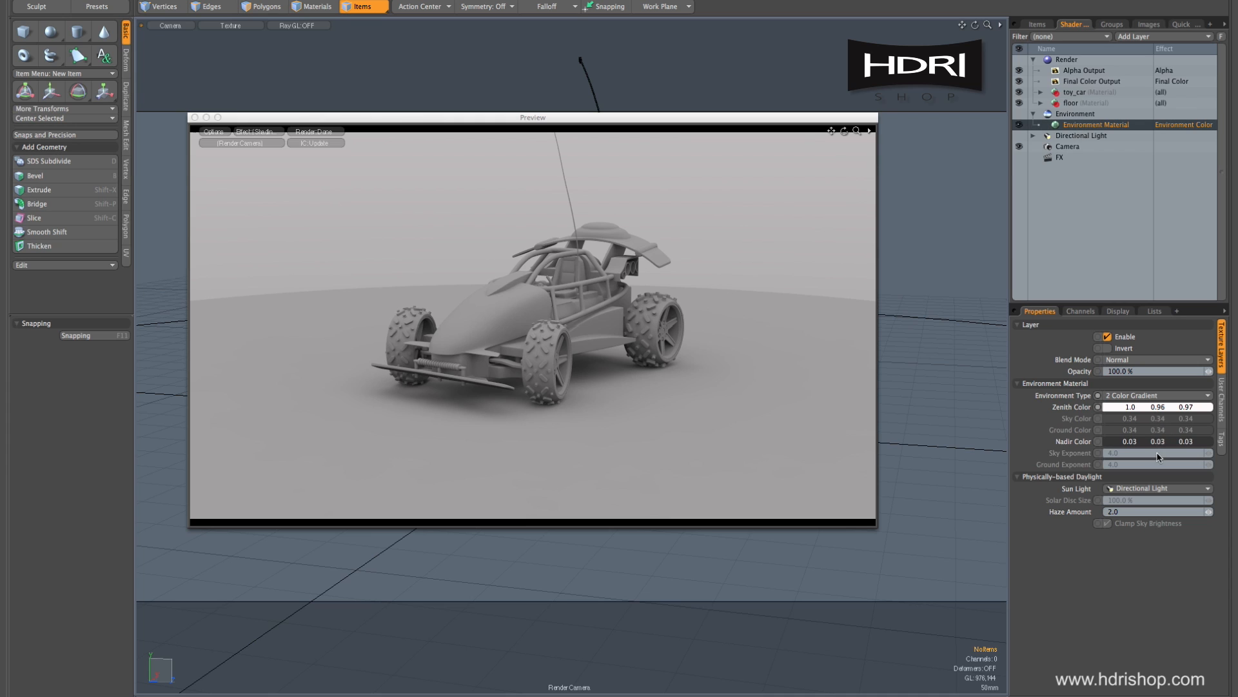
{"action": "left_click", "coordinate": [1159, 409]}
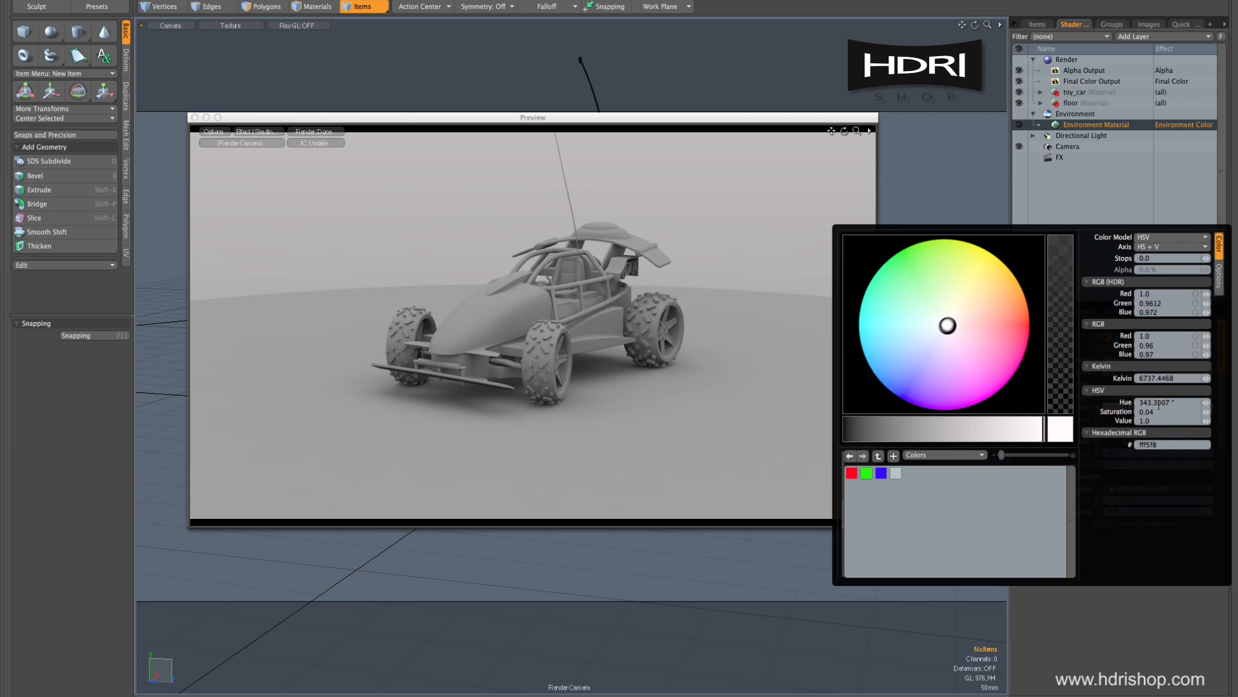
{"action": "mouse_move", "coordinate": [949, 324]}
{"action": "left_mouse_down"}
{"action": "mouse_move", "coordinate": [992, 314]}
{"action": "mouse_move", "coordinate": [988, 285]}
{"action": "mouse_move", "coordinate": [912, 279]}
{"action": "mouse_move", "coordinate": [892, 326]}
{"action": "mouse_move", "coordinate": [906, 369]}
{"action": "mouse_move", "coordinate": [981, 368]}
{"action": "mouse_move", "coordinate": [1006, 304]}
{"action": "mouse_move", "coordinate": [968, 270]}
{"action": "left_mouse_up"}
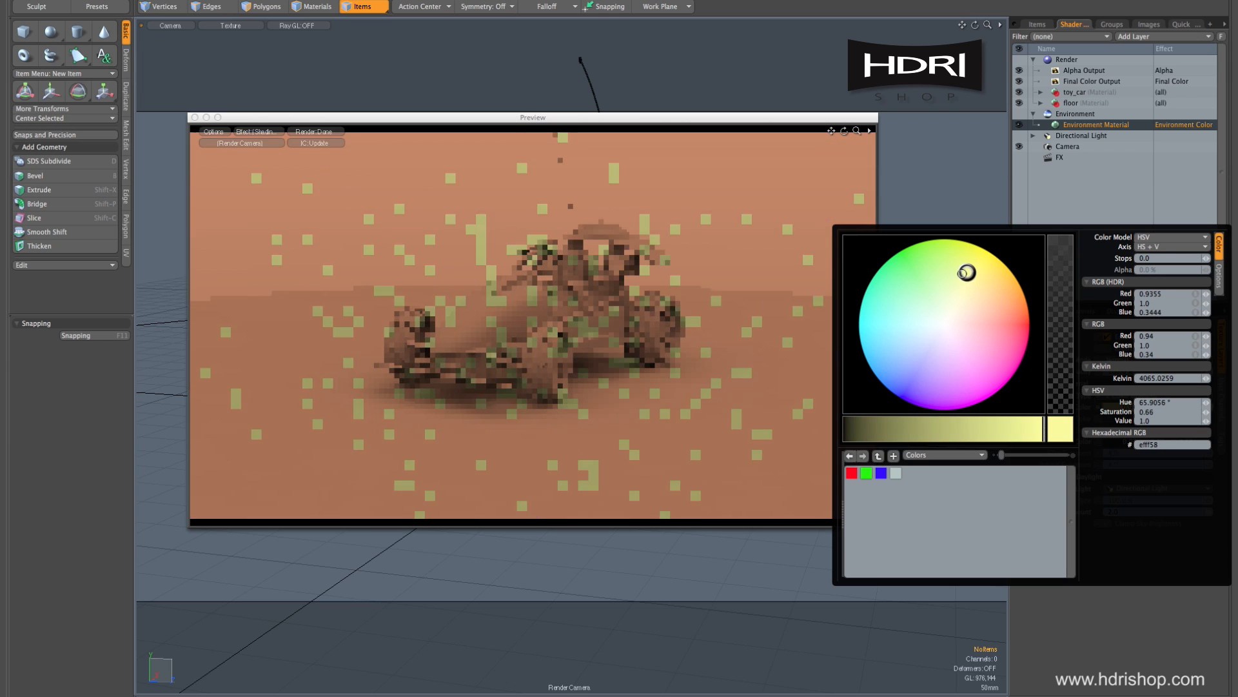
{"action": "left_click", "coordinate": [944, 322]}
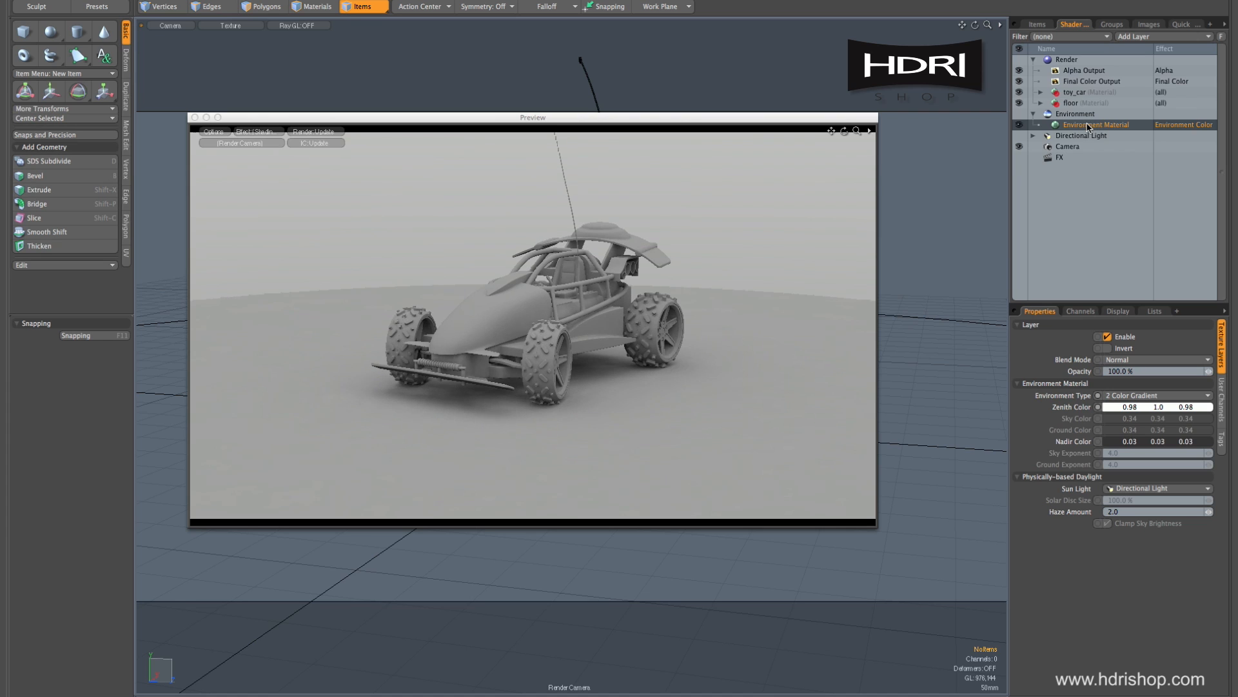
- Add Italy_Abruzzo_Square_03.exr from the HDRI folder as an image map layer above the Environment Material
{"action": "left_click", "coordinate": [1142, 37]}
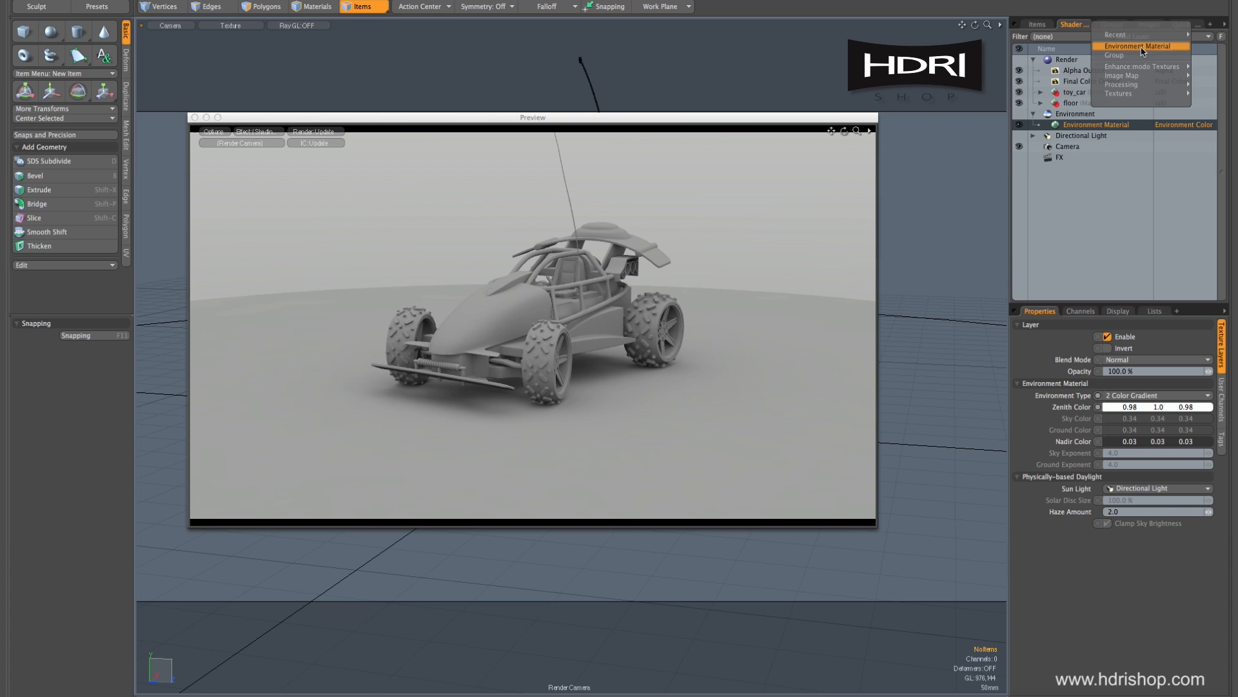
{"action": "mouse_move", "coordinate": [1142, 81]}
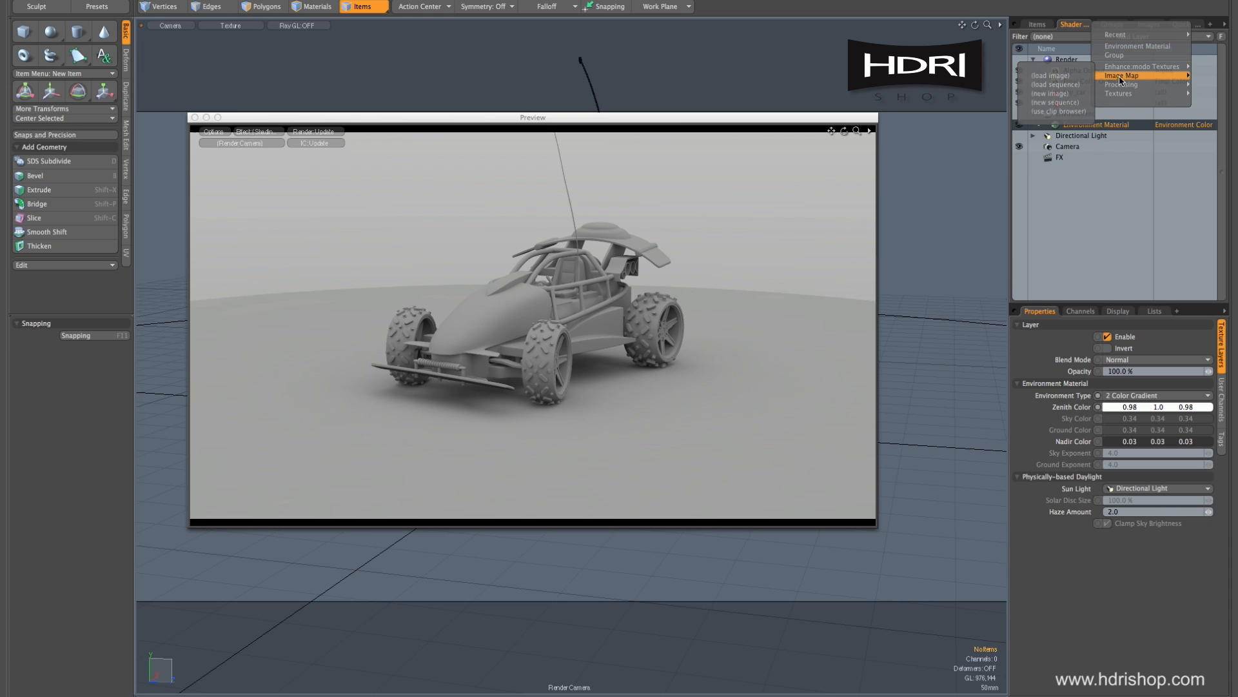
{"action": "left_click", "coordinate": [1051, 76]}
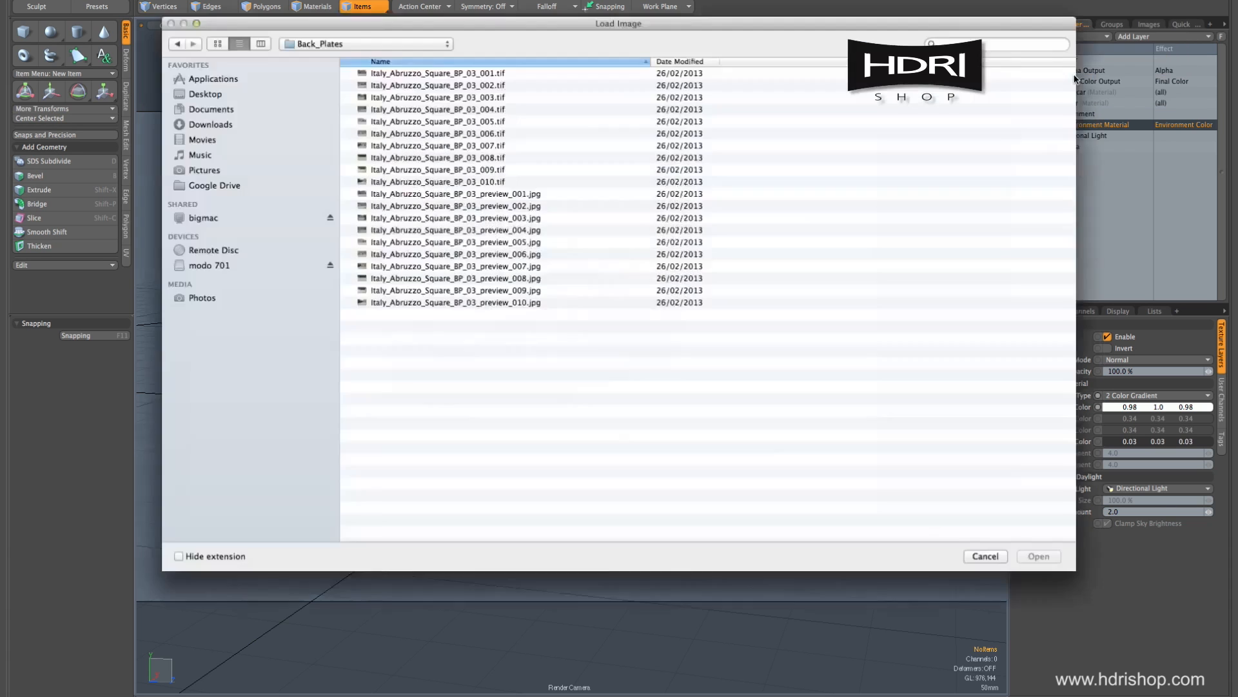
{"action": "left_click", "coordinate": [397, 44]}
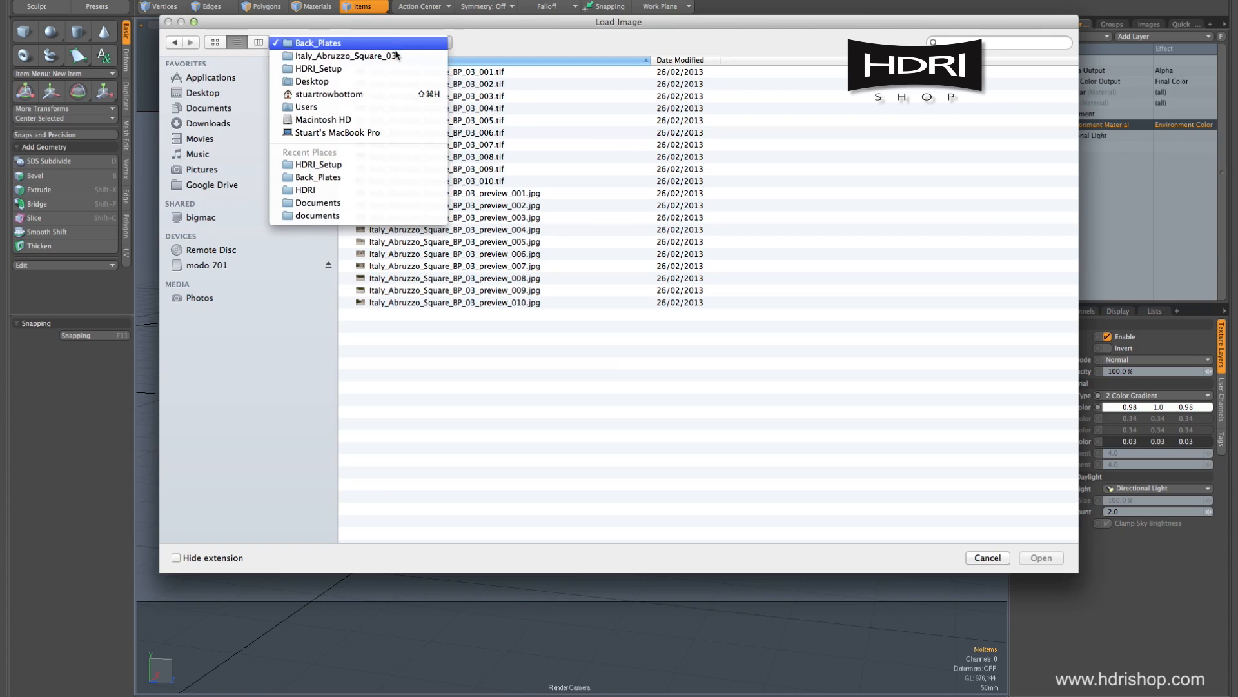
{"action": "left_click", "coordinate": [344, 68]}
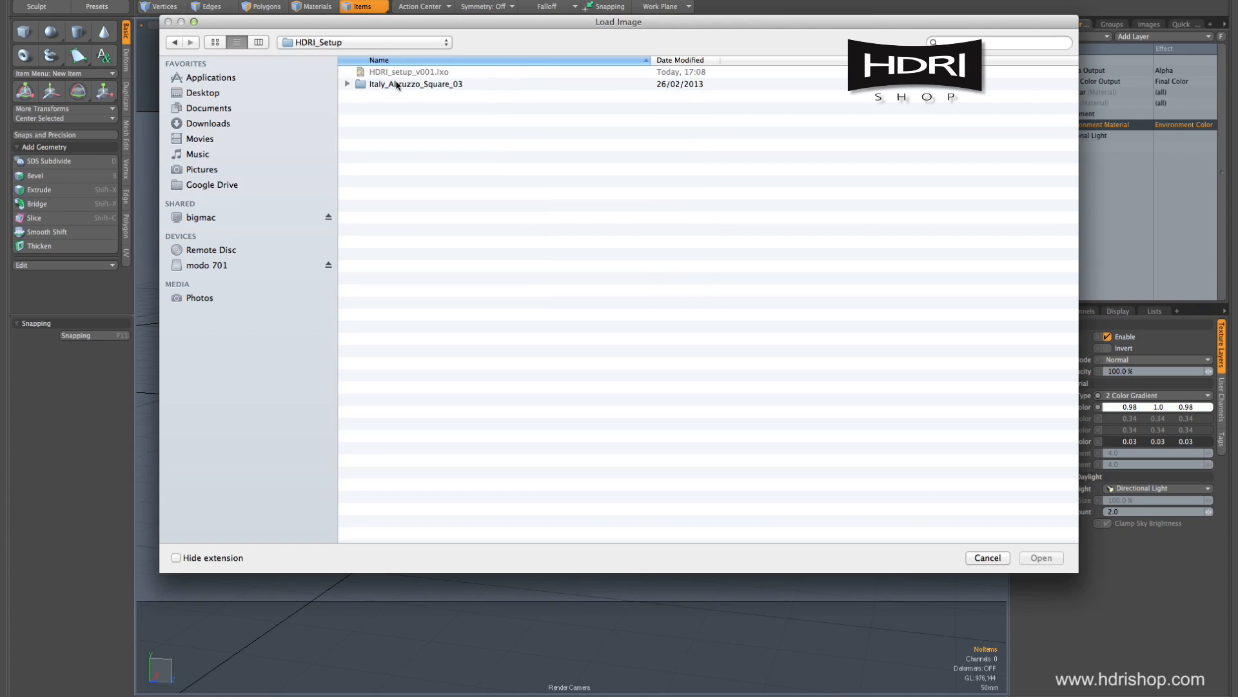
{"action": "double_click", "coordinate": [411, 84]}
{"action": "double_click", "coordinate": [379, 86]}
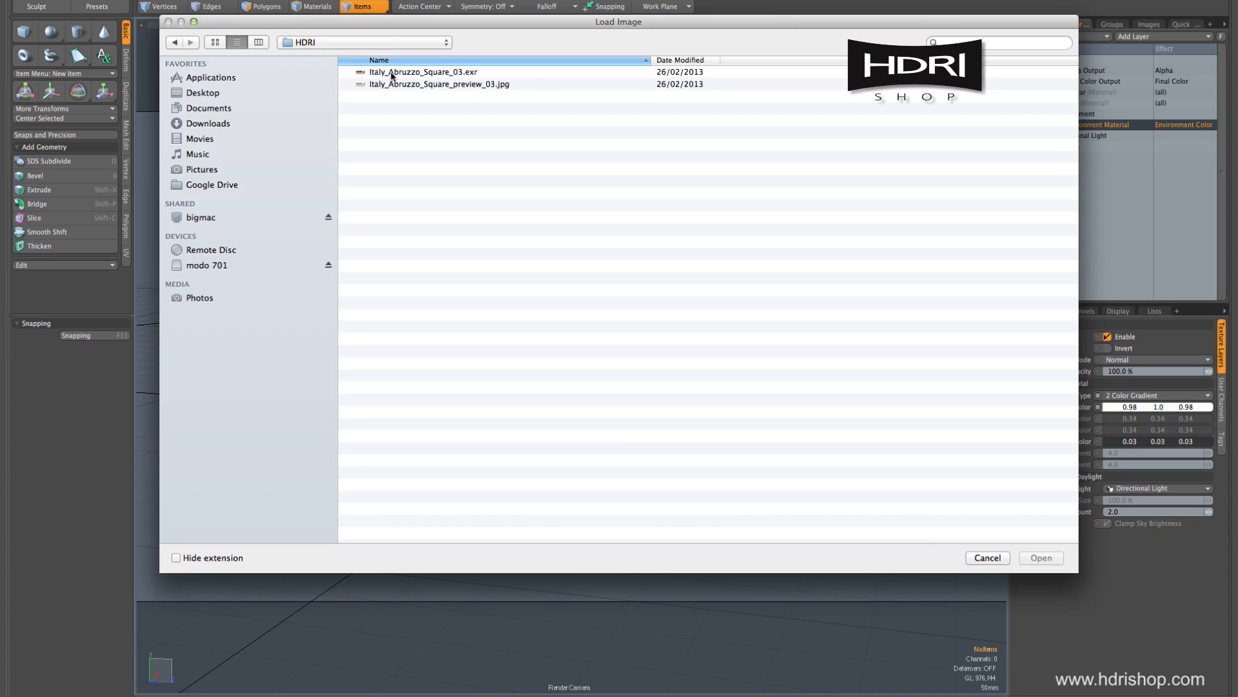
{"action": "left_click", "coordinate": [392, 73]}
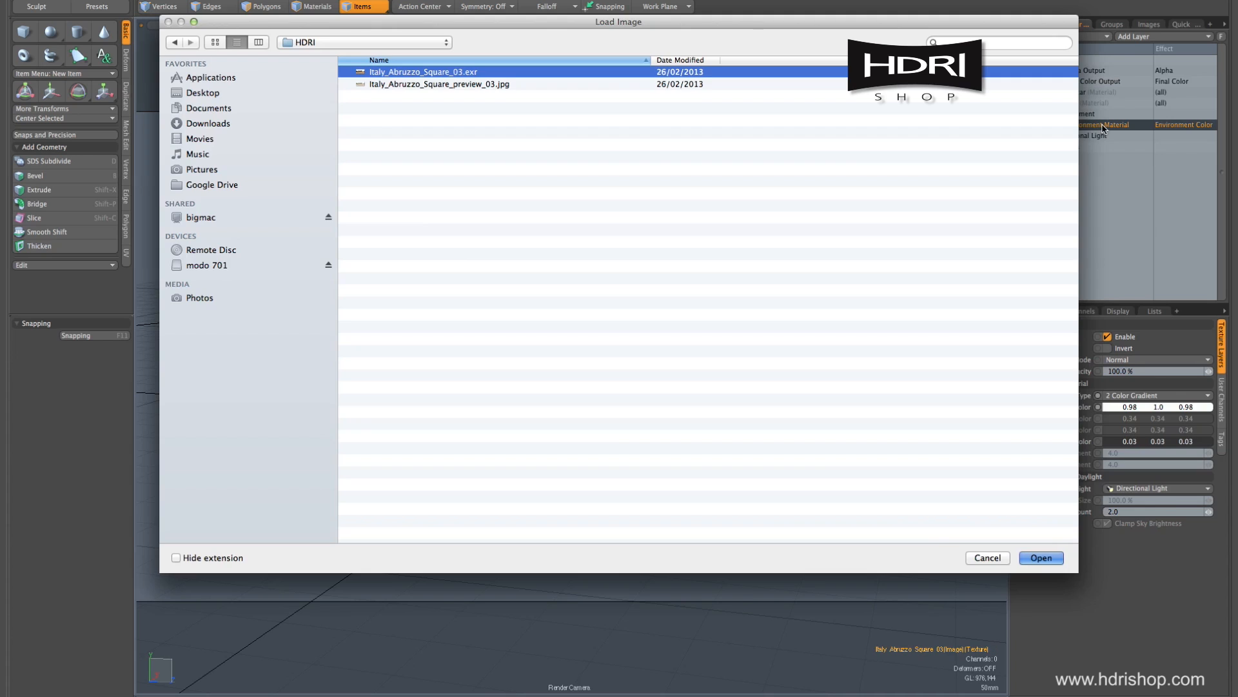
{"action": "key", "text": "Return"}
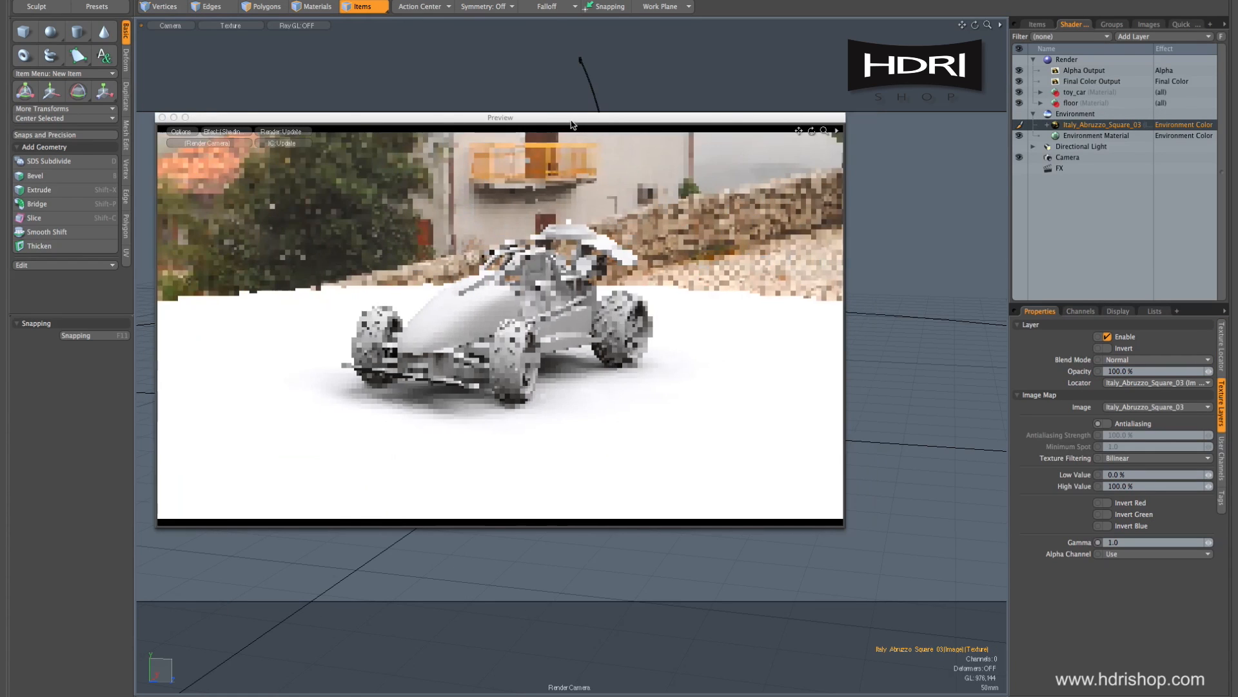
- Rename the Environment item as Environment_HDRI
{"action": "left_click", "coordinate": [1090, 115]}
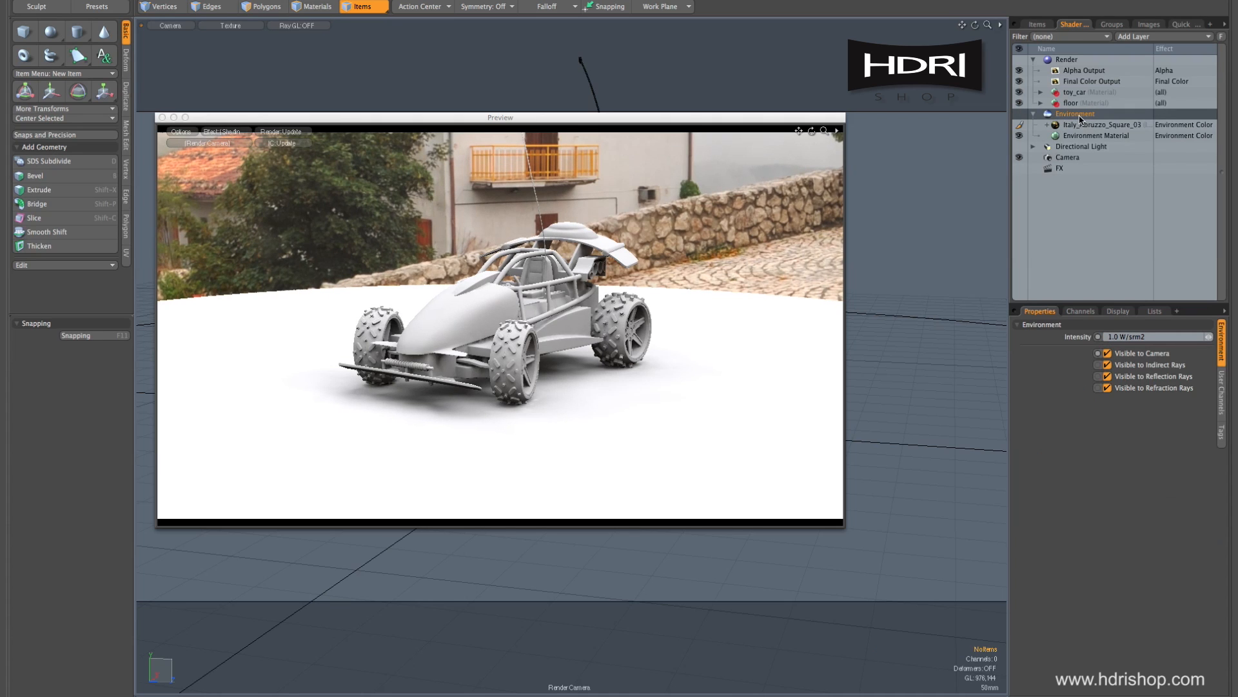
{"action": "double_click", "coordinate": [1090, 115]}
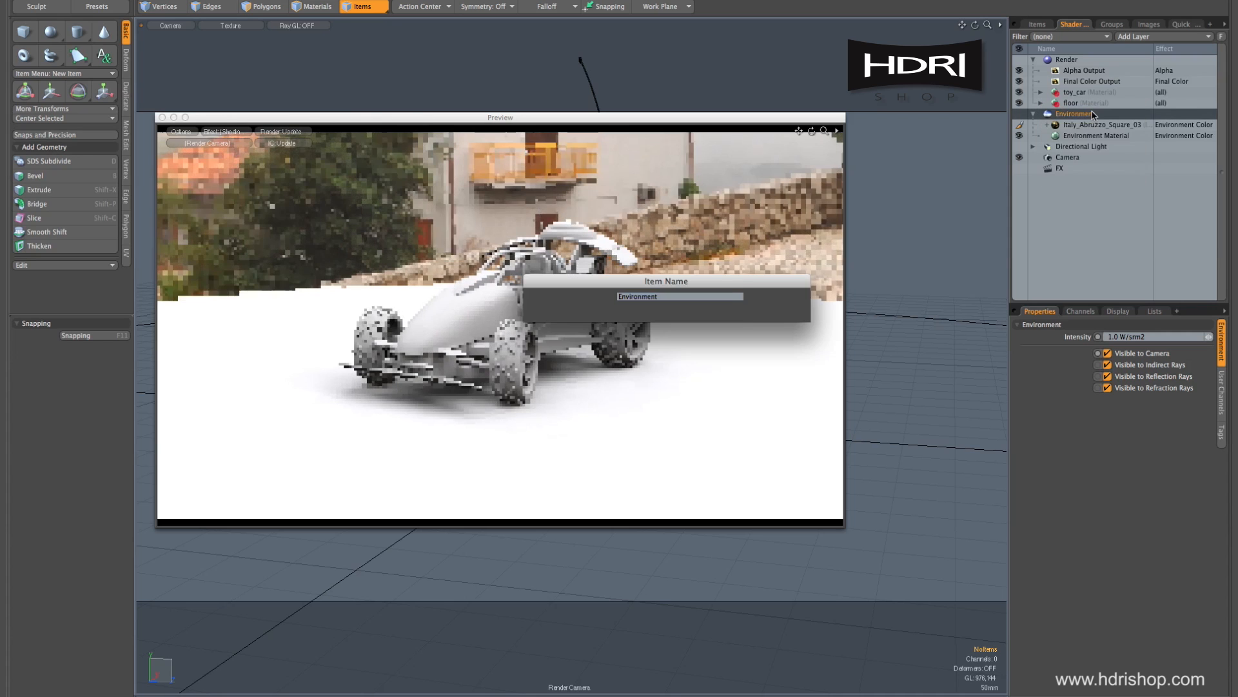
{"action": "left_click", "coordinate": [677, 297]}
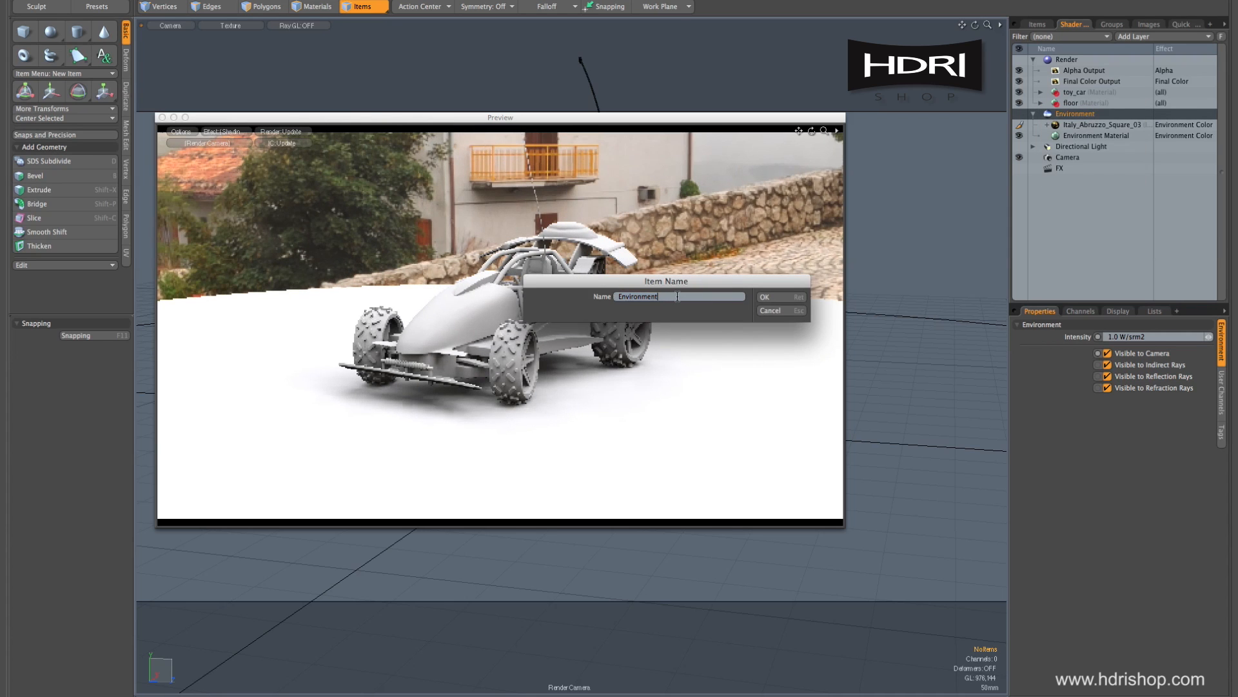
{"action": "type", "text": "_HDRI"}
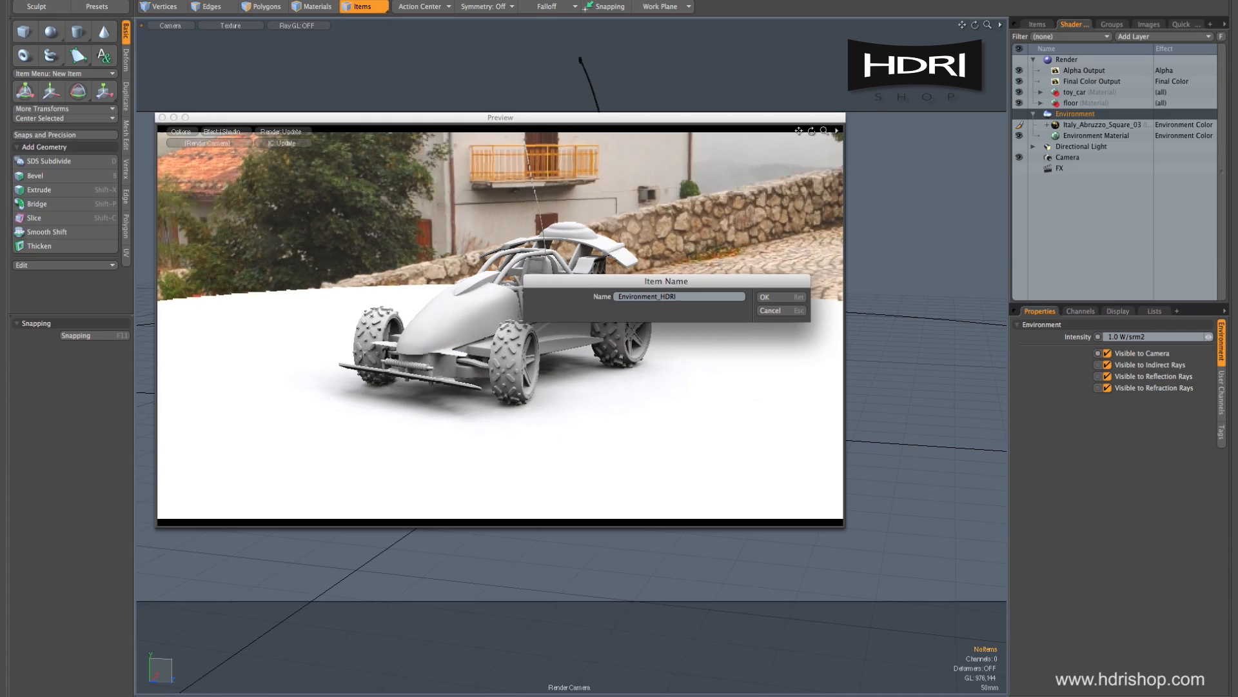
{"action": "key", "text": "Return"}
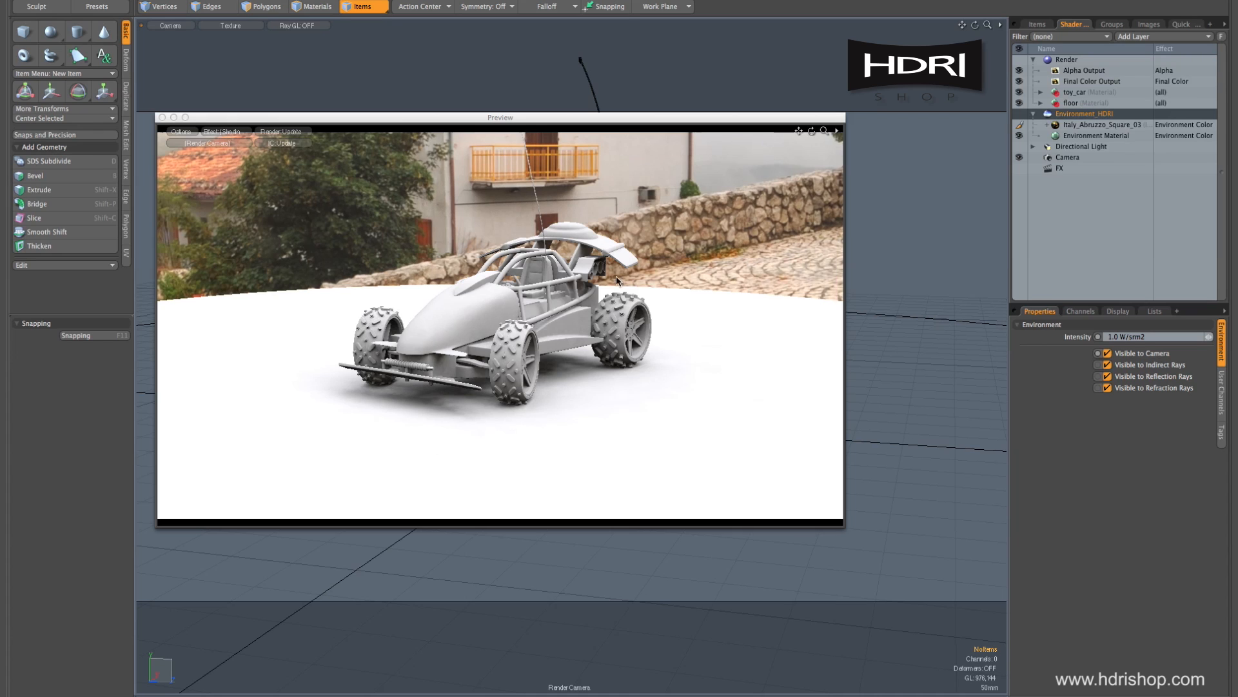
- Hide the floor mesh so the HDRI background shows beneath the car in the preview
{"action": "left_click_drag", "start_coordinate": [700, 337], "coordinate": [686, 326], "text": "alt"}
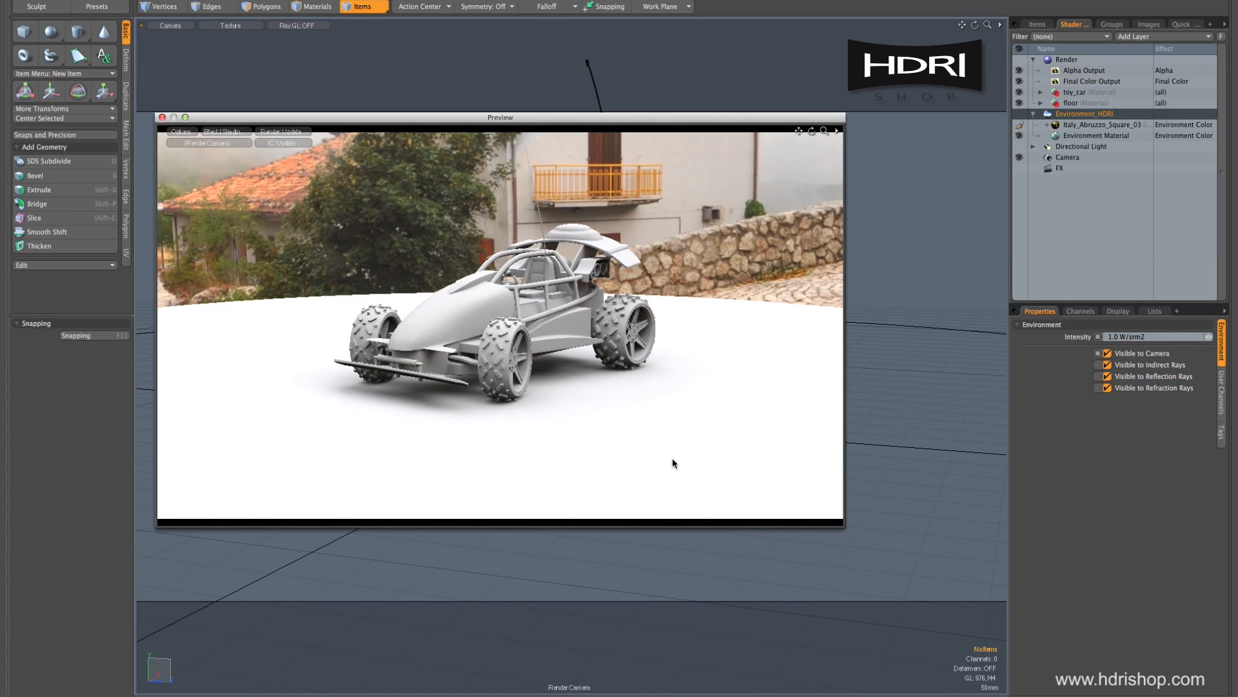
{"action": "left_click", "coordinate": [1039, 25]}
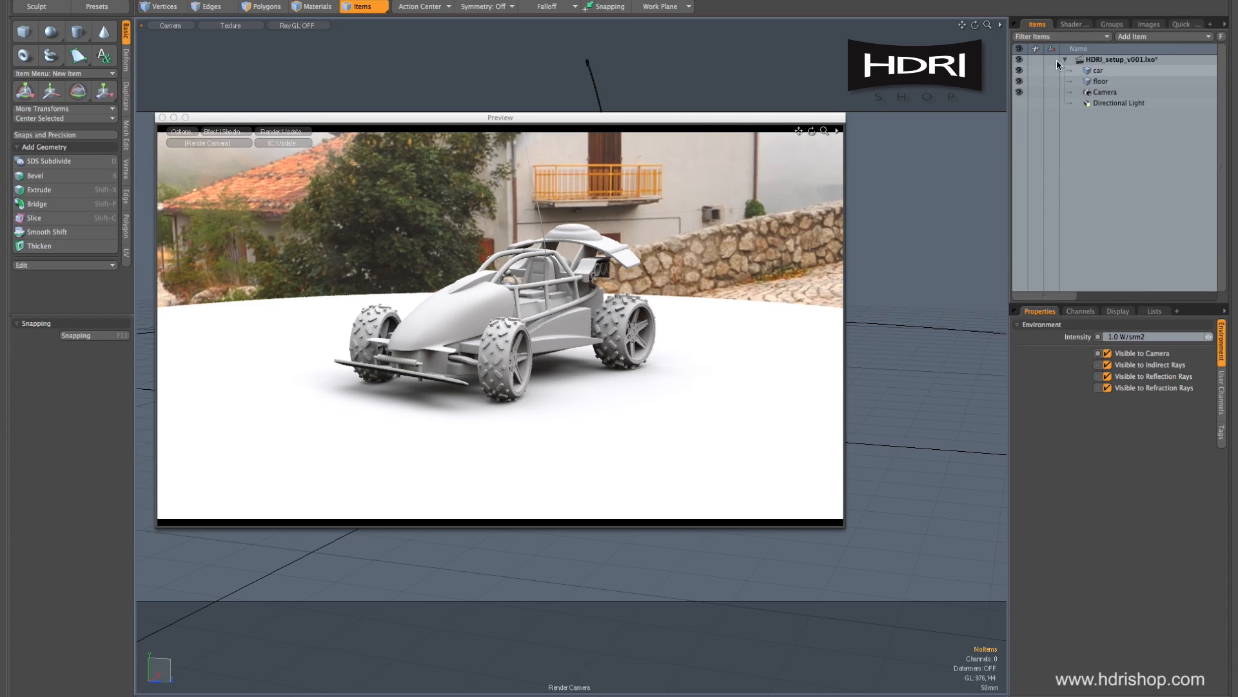
{"action": "left_click", "coordinate": [1019, 81]}
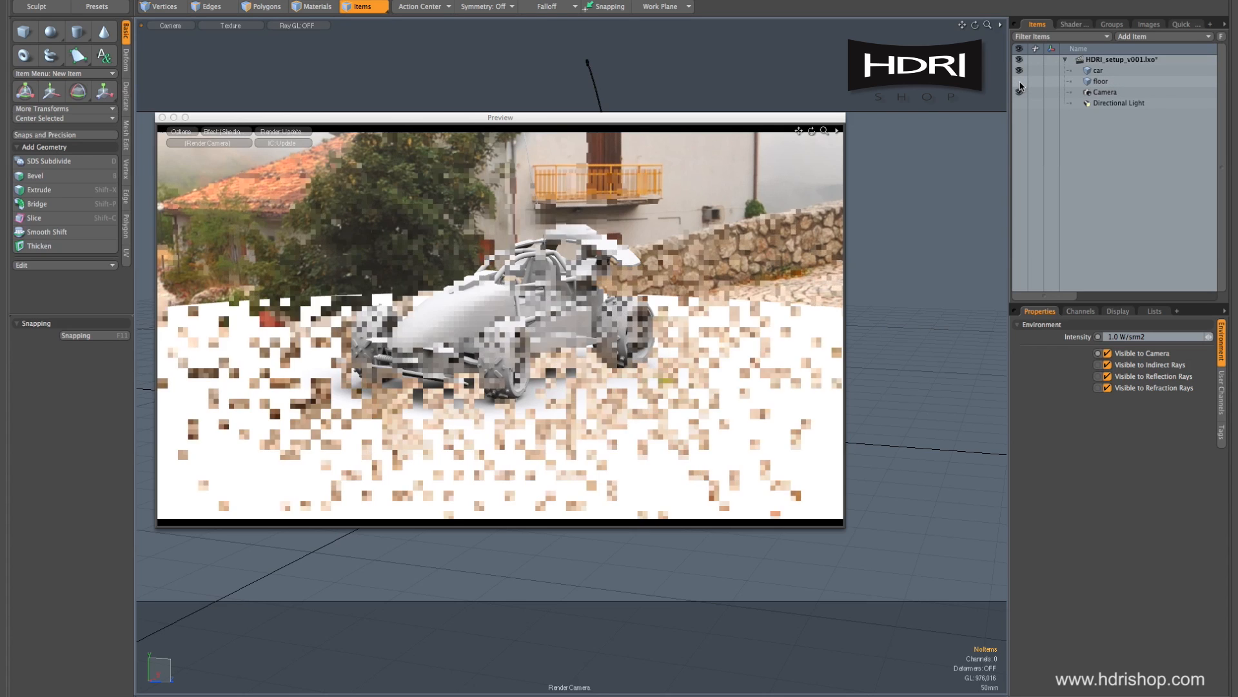
{"action": "left_click_drag", "start_coordinate": [596, 366], "coordinate": [774, 374], "text": "alt"}
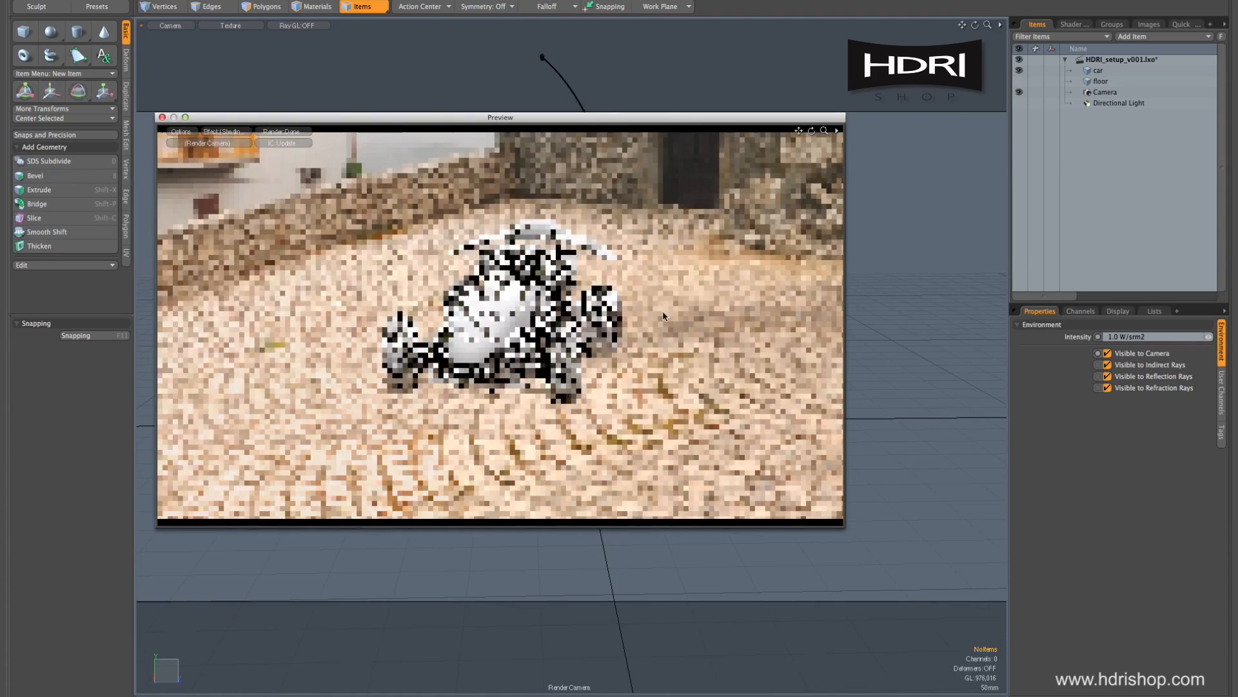
- Set the camera's focal length to 15 mm and look around the HDRI surroundings in the preview
{"action": "left_click", "coordinate": [1105, 92]}
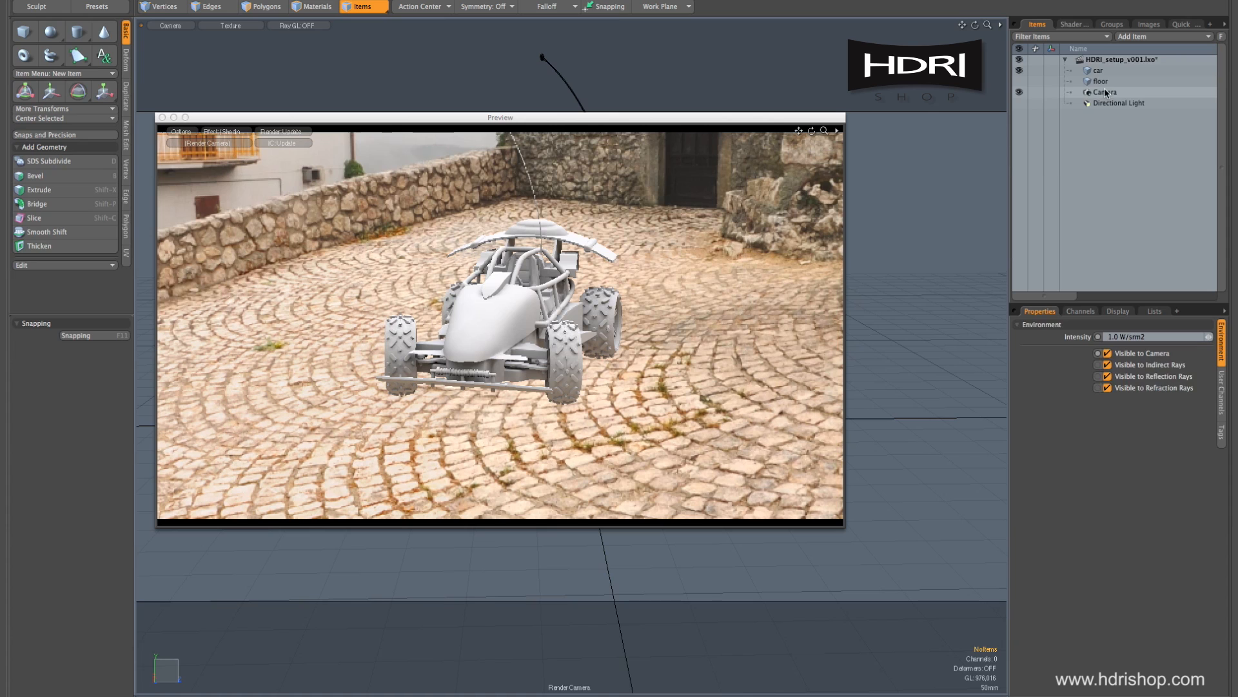
{"action": "left_click", "coordinate": [1114, 538]}
{"action": "left_click", "coordinate": [1119, 538]}
{"action": "double_click", "coordinate": [1116, 538]}
{"action": "type", "text": "15mm"}
{"action": "key", "text": "Return"}
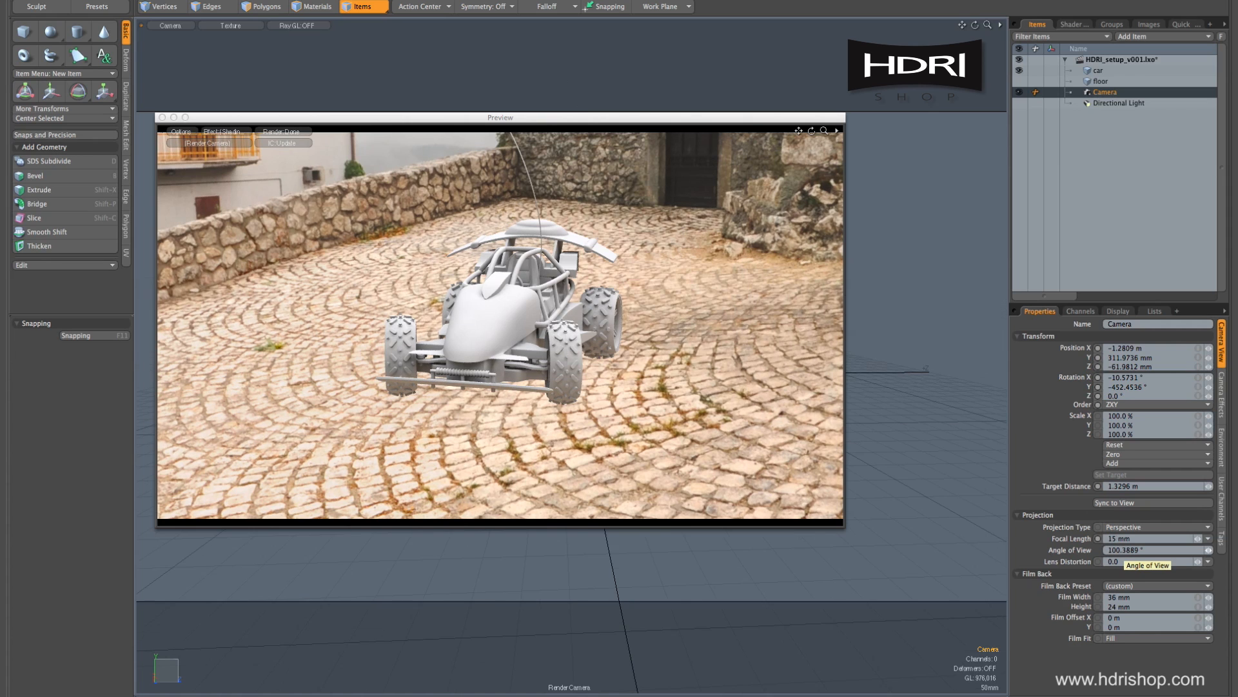
{"action": "left_click_drag", "start_coordinate": [390, 339], "coordinate": [475, 339], "text": "alt"}
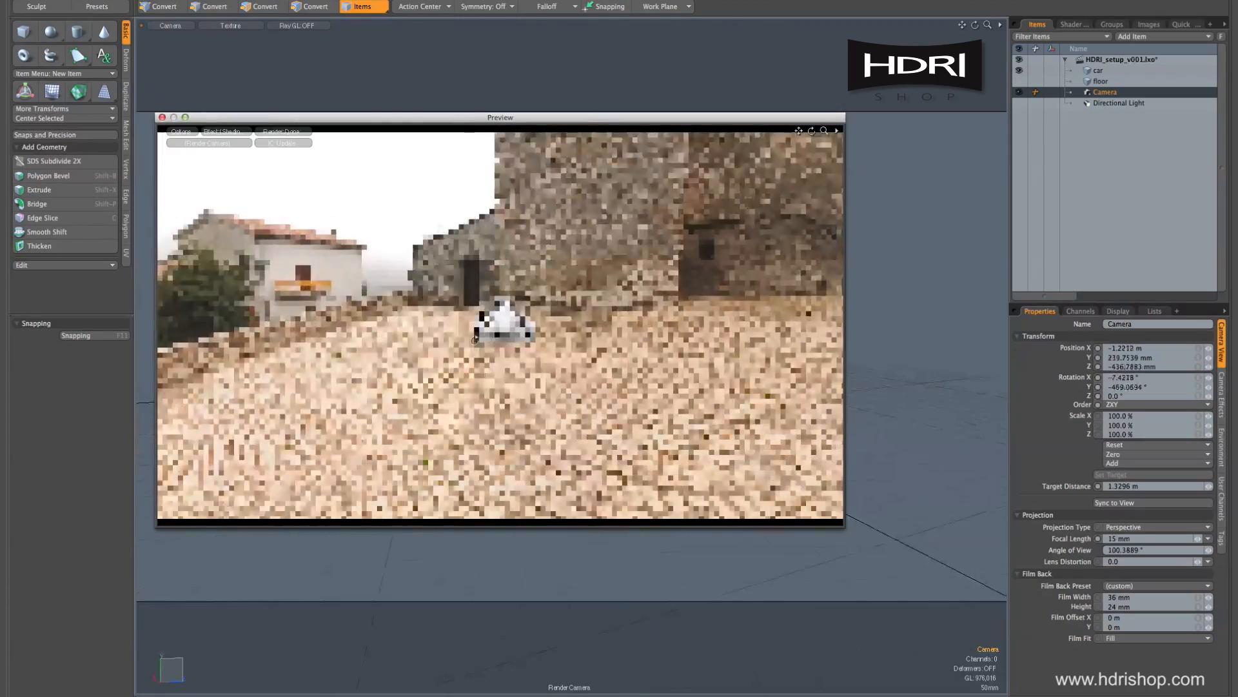
{"action": "left_click_drag", "start_coordinate": [310, 391], "coordinate": [569, 300], "text": "alt"}
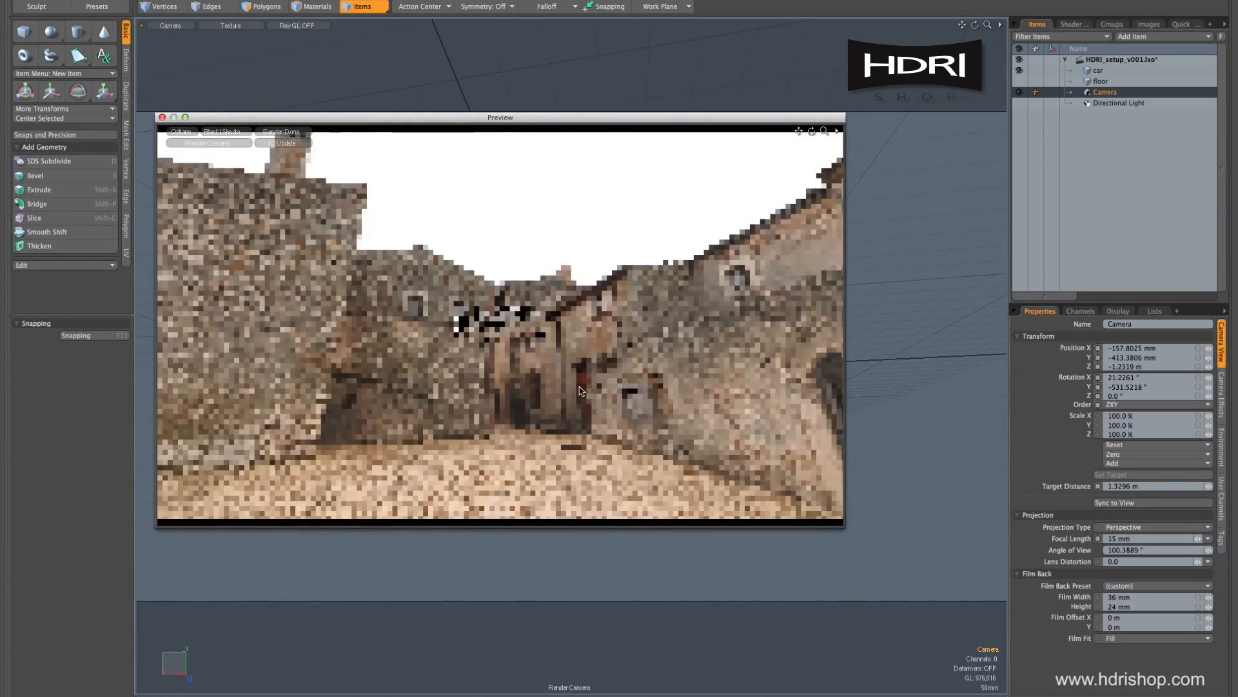
- Adjust the preview camera to frame the toy car on the cobblestones with the stone buildings behind it
{"action": "left_click_drag", "start_coordinate": [322, 322], "coordinate": [618, 378], "text": "alt"}
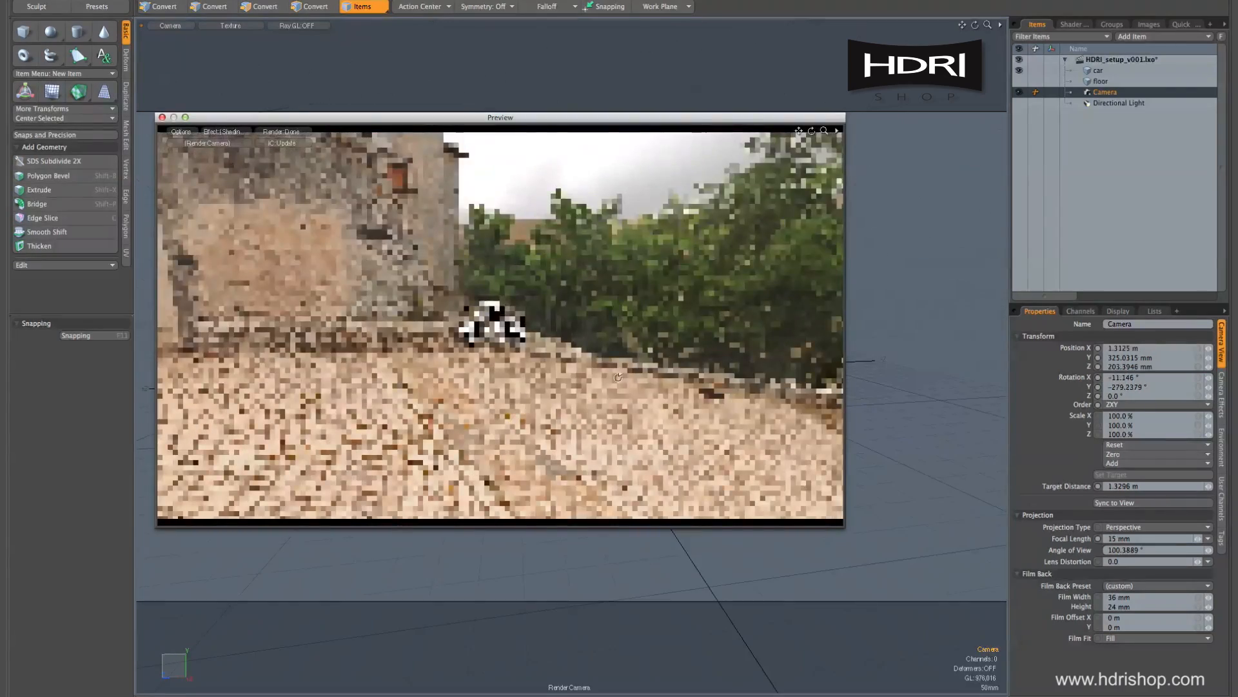
{"action": "left_click_drag", "start_coordinate": [444, 370], "coordinate": [581, 390], "text": "alt"}
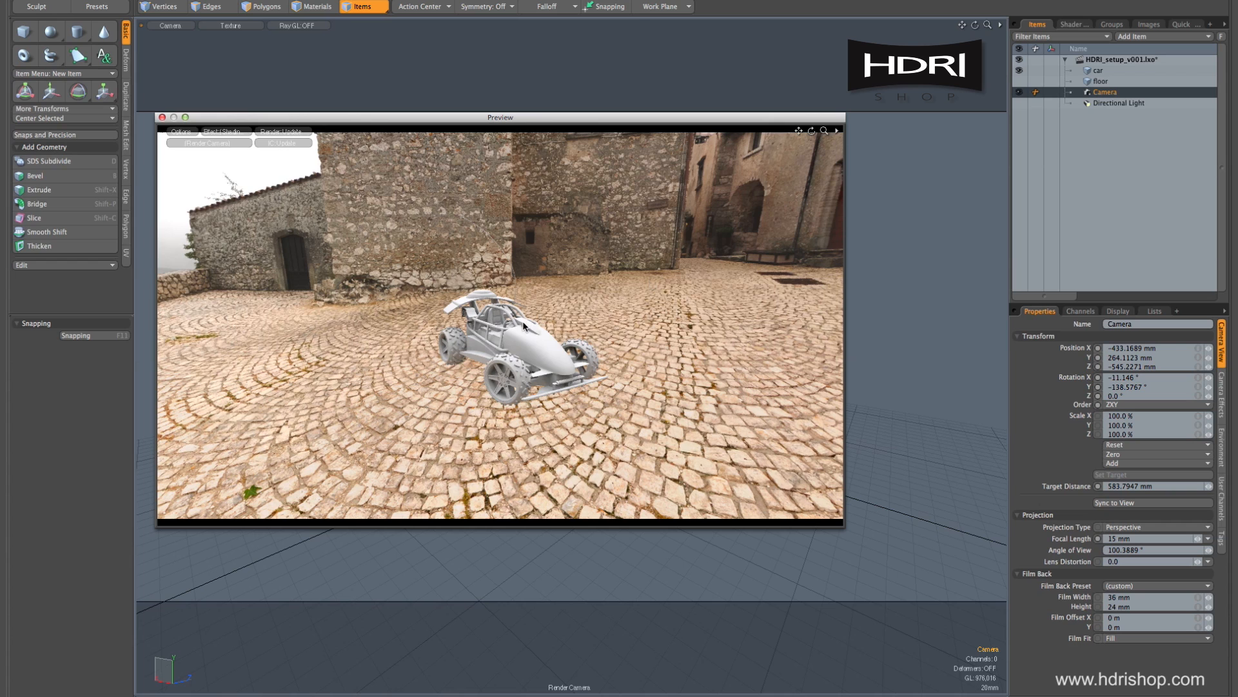
- Duplicate the Environment_HDRI item in the shader tree
{"action": "left_click", "coordinate": [1070, 25]}
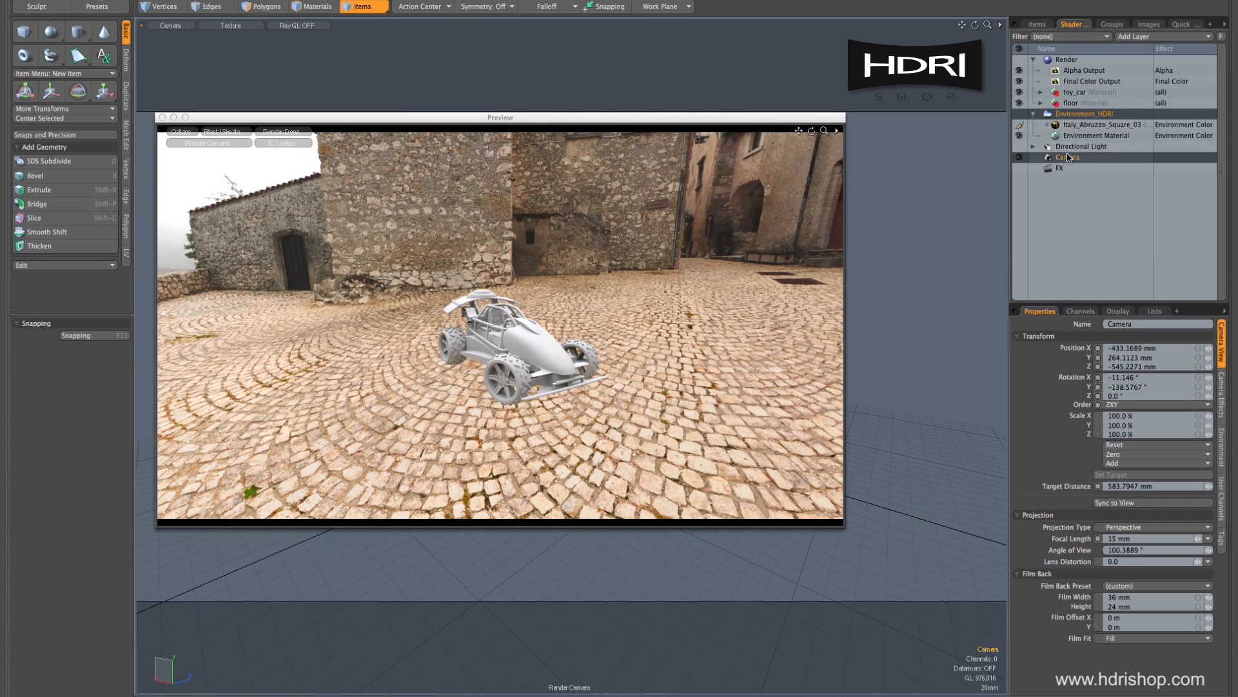
{"action": "left_click", "coordinate": [1078, 114]}
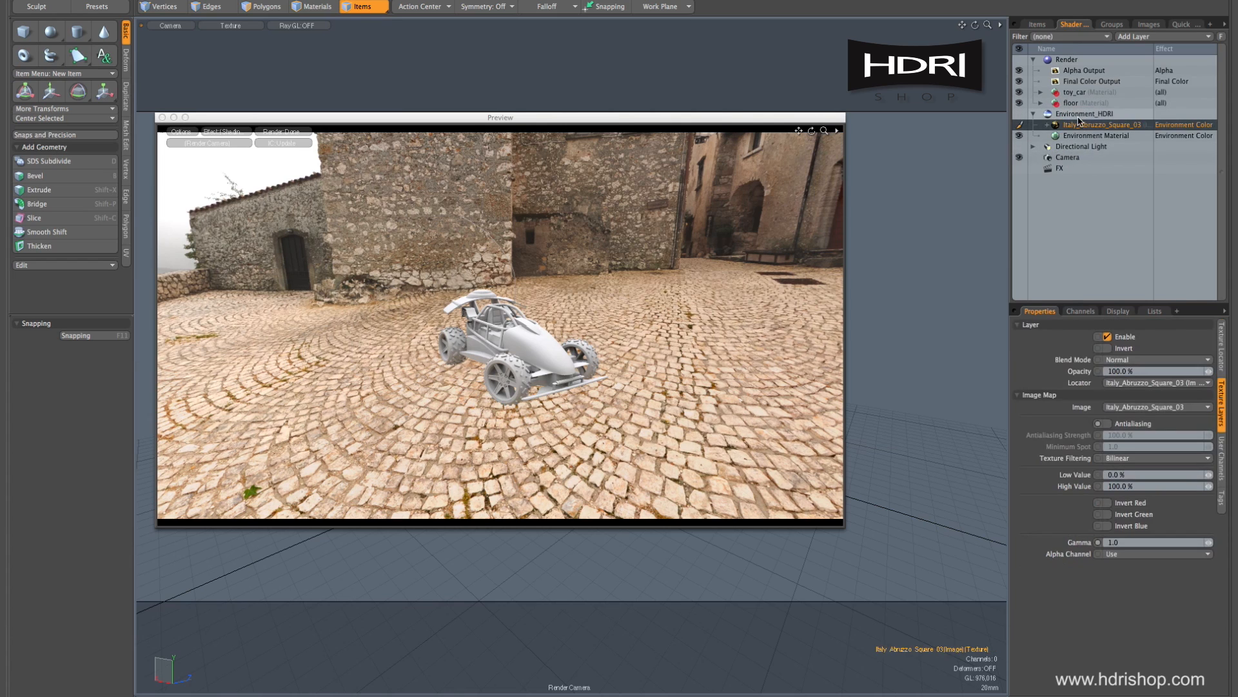
{"action": "left_click", "coordinate": [1034, 114]}
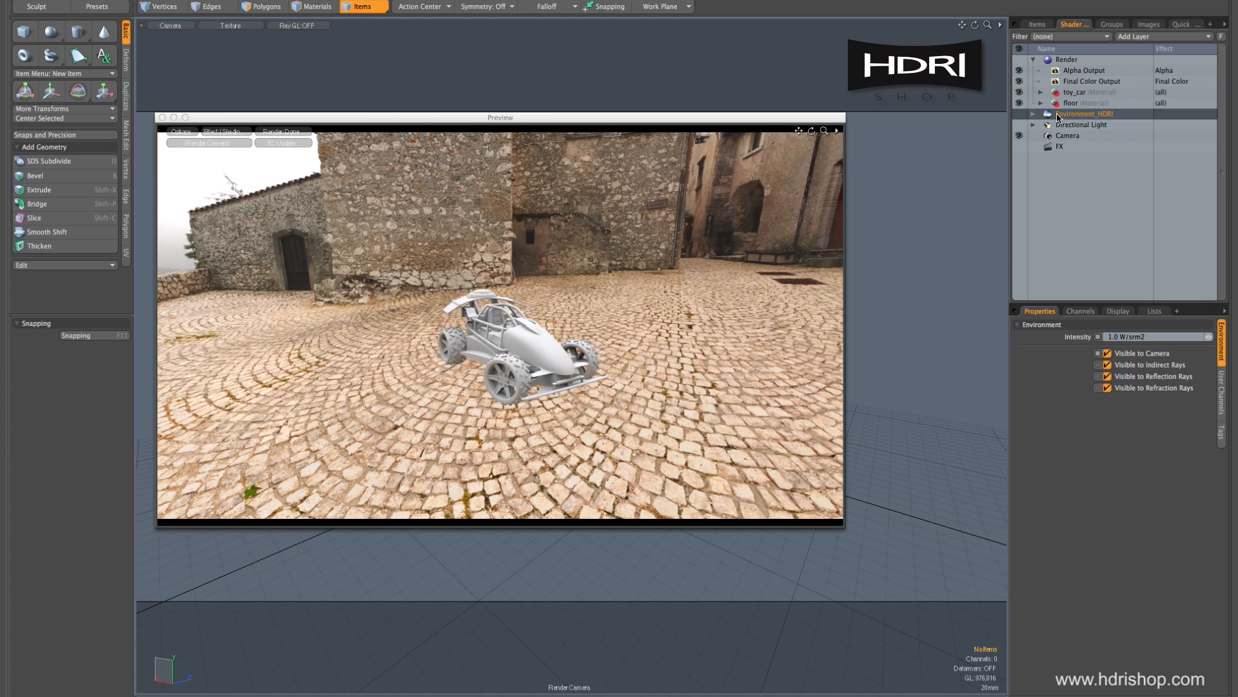
{"action": "right_click", "coordinate": [1090, 118]}
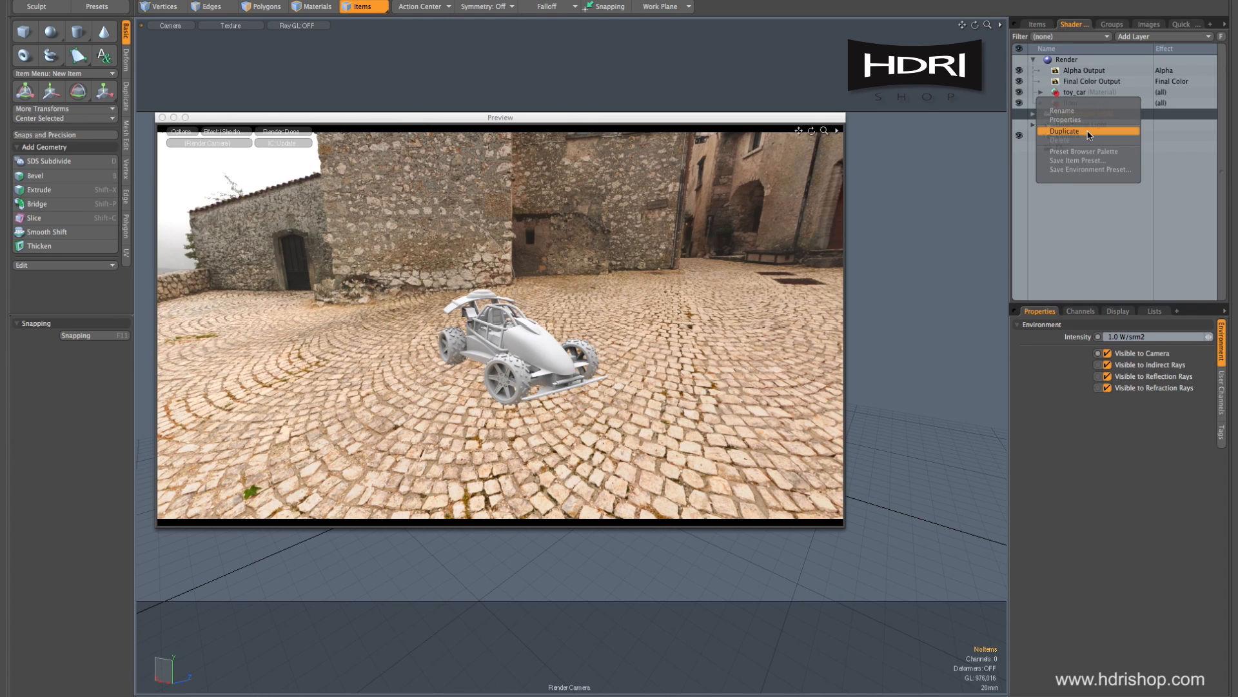
{"action": "left_click", "coordinate": [1090, 131]}
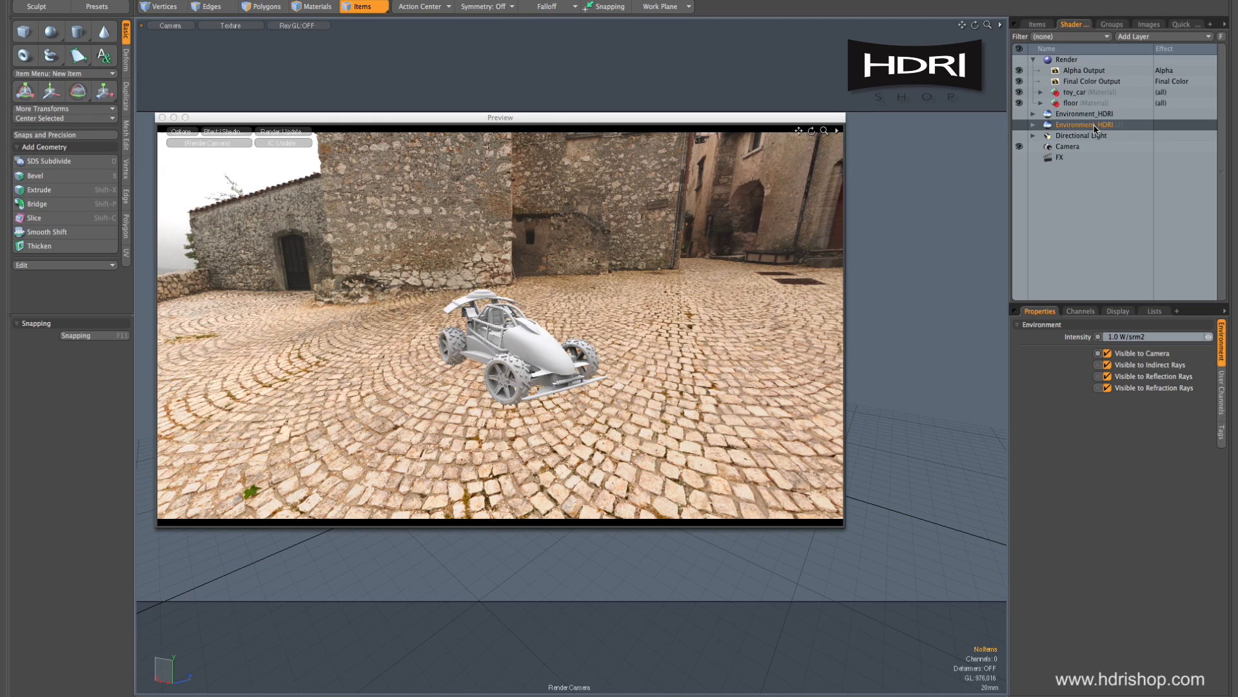
- Rename the duplicated environment as Environment_BP
{"action": "right_click", "coordinate": [1106, 126]}
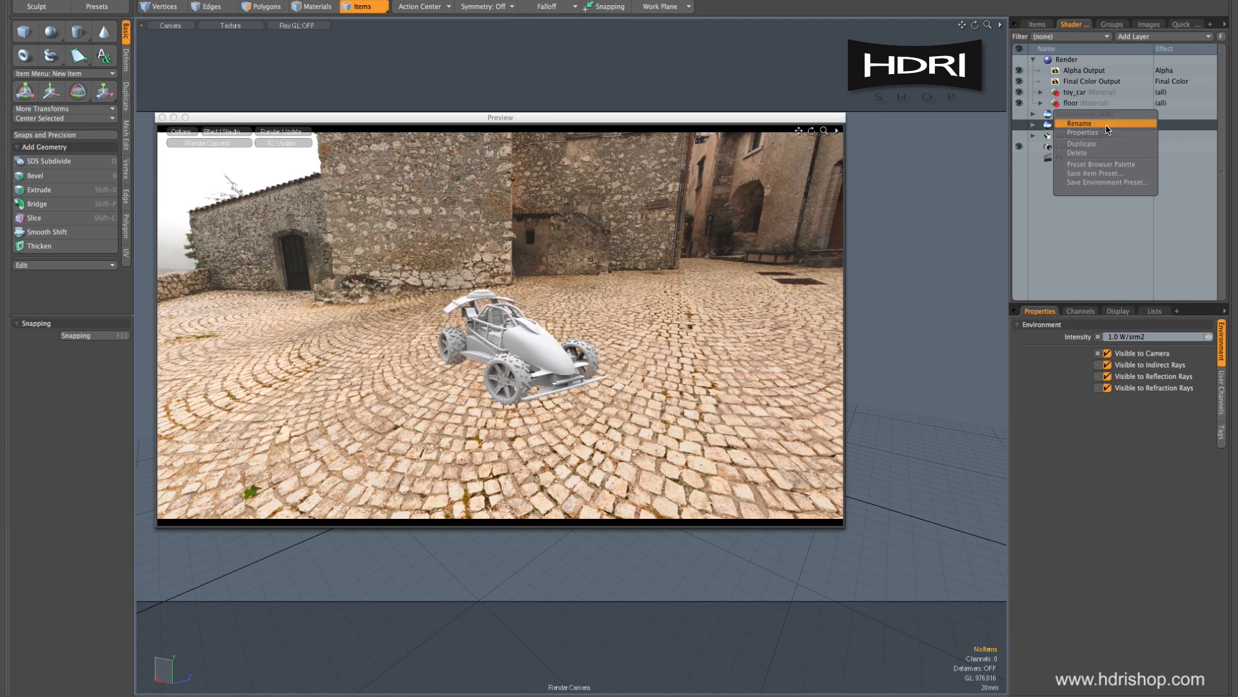
{"action": "left_click", "coordinate": [1107, 127]}
{"action": "left_click", "coordinate": [691, 297]}
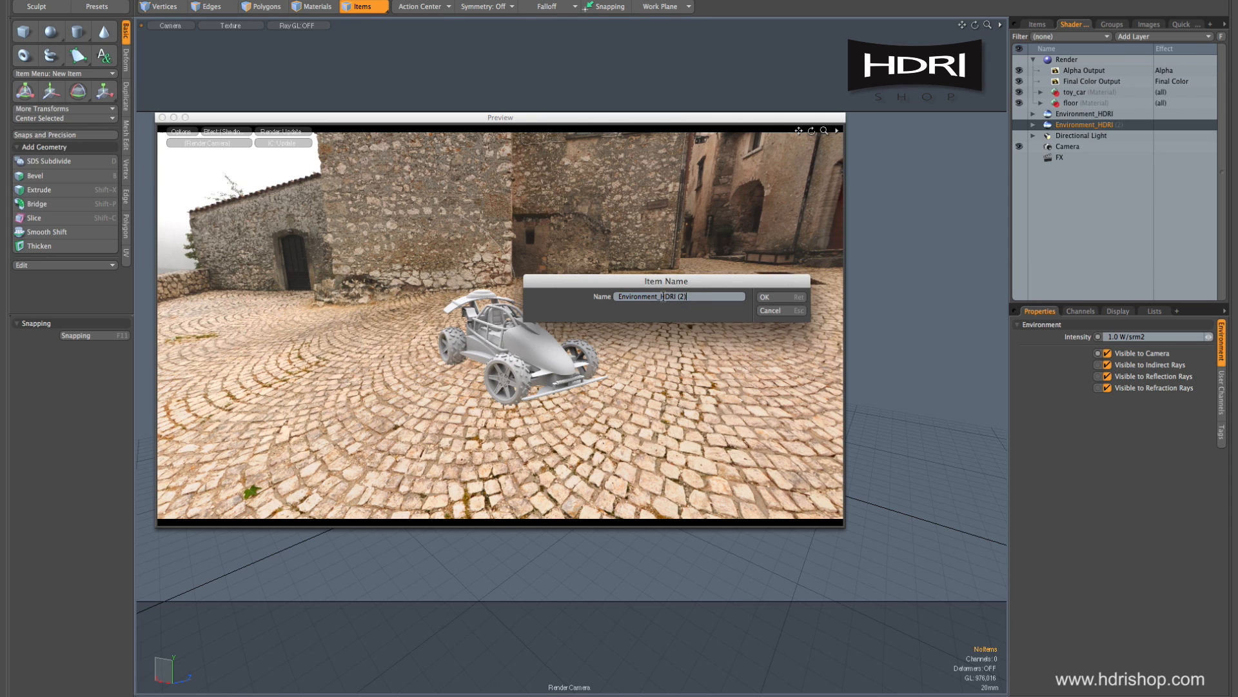
{"action": "left_click_drag", "start_coordinate": [661, 297], "coordinate": [702, 298]}
{"action": "type", "text": "BP"}
{"action": "key", "text": "Return"}
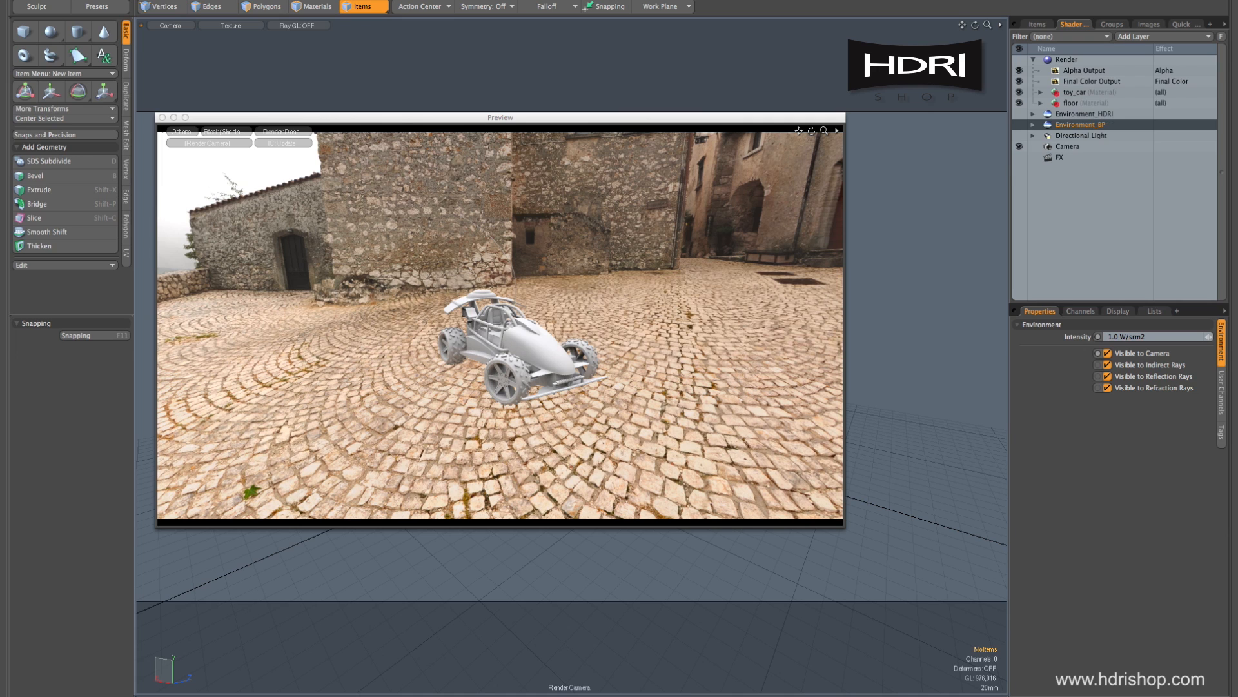
- Delete the Italy_Abruzzo_Square_03 image layer from Environment_BP and collapse the Environment_HDRI group
{"action": "left_click", "coordinate": [1034, 126]}
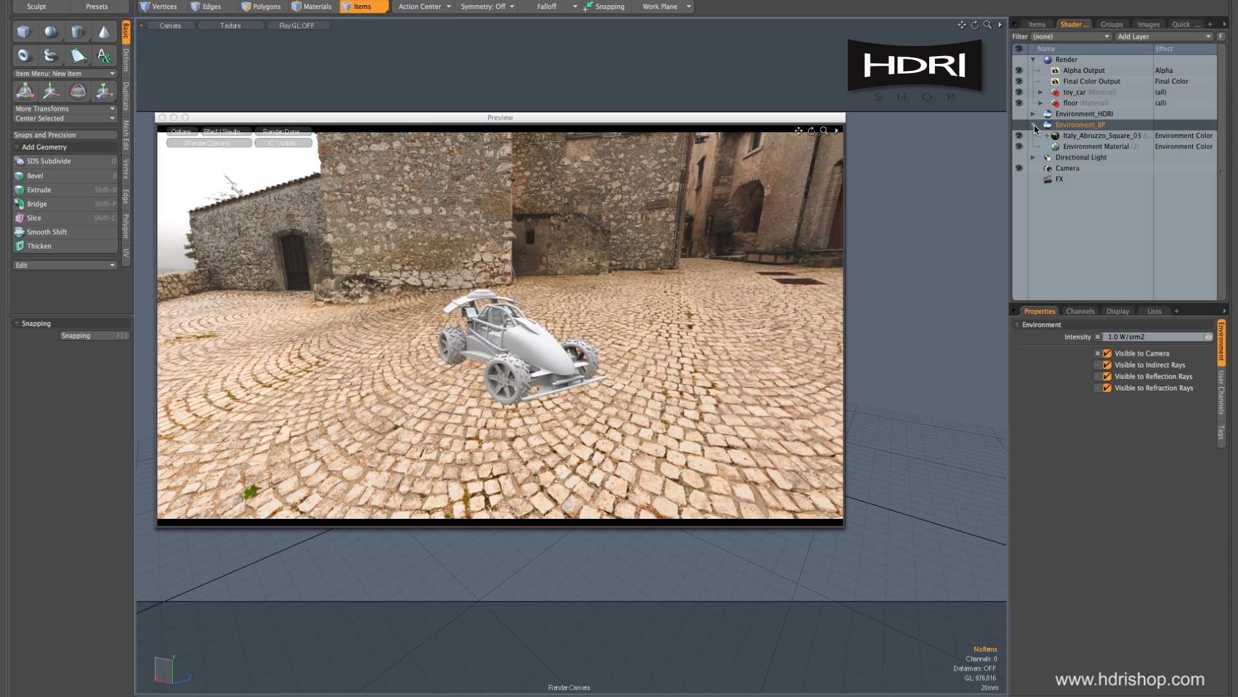
{"action": "left_click", "coordinate": [1092, 137]}
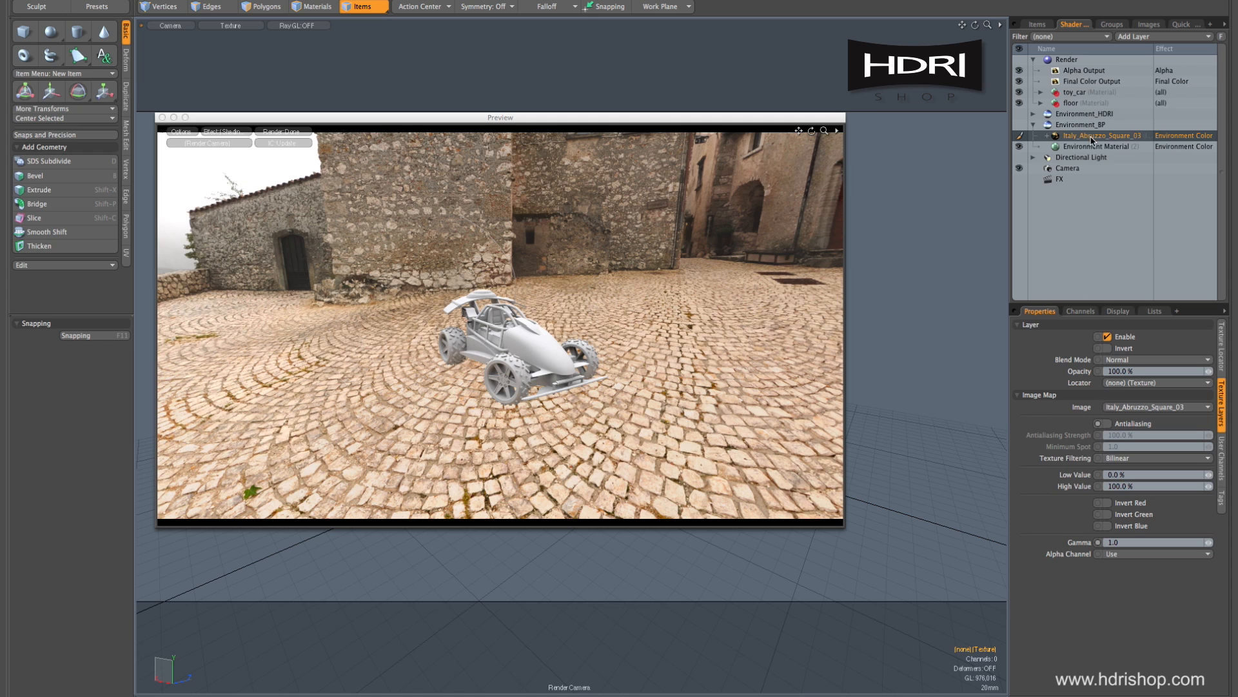
{"action": "right_click", "coordinate": [1092, 139]}
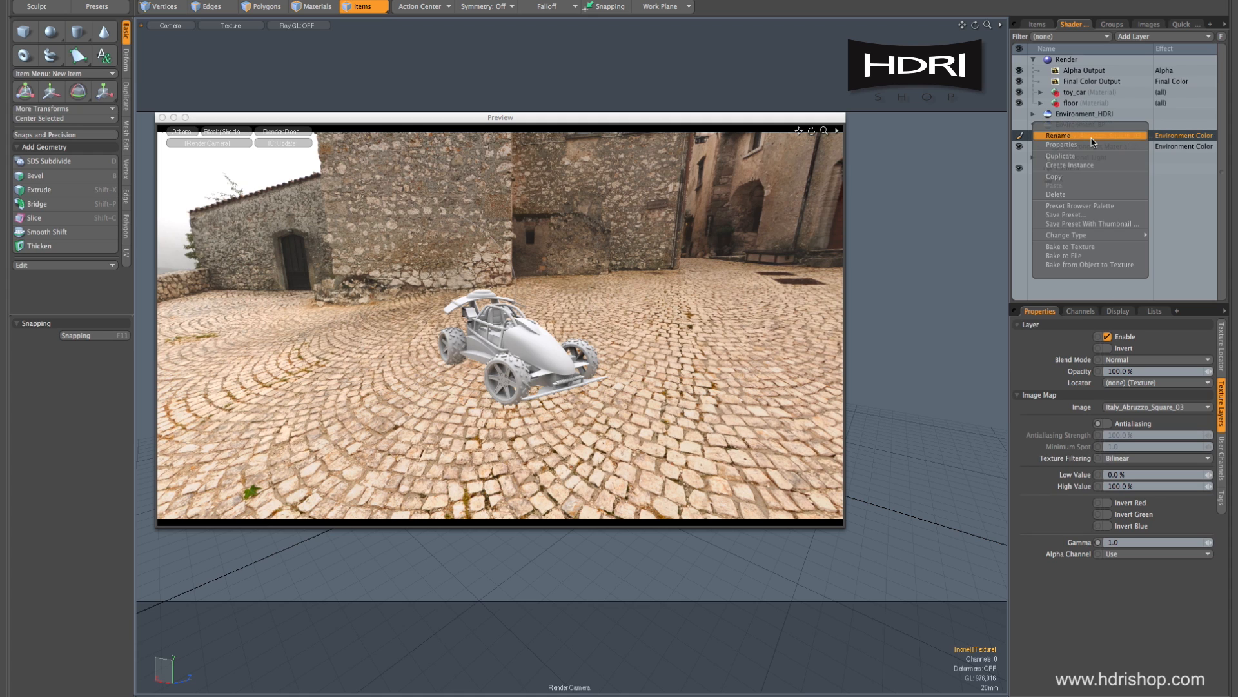
{"action": "left_click", "coordinate": [1087, 194]}
{"action": "key", "text": "ctrl+z"}
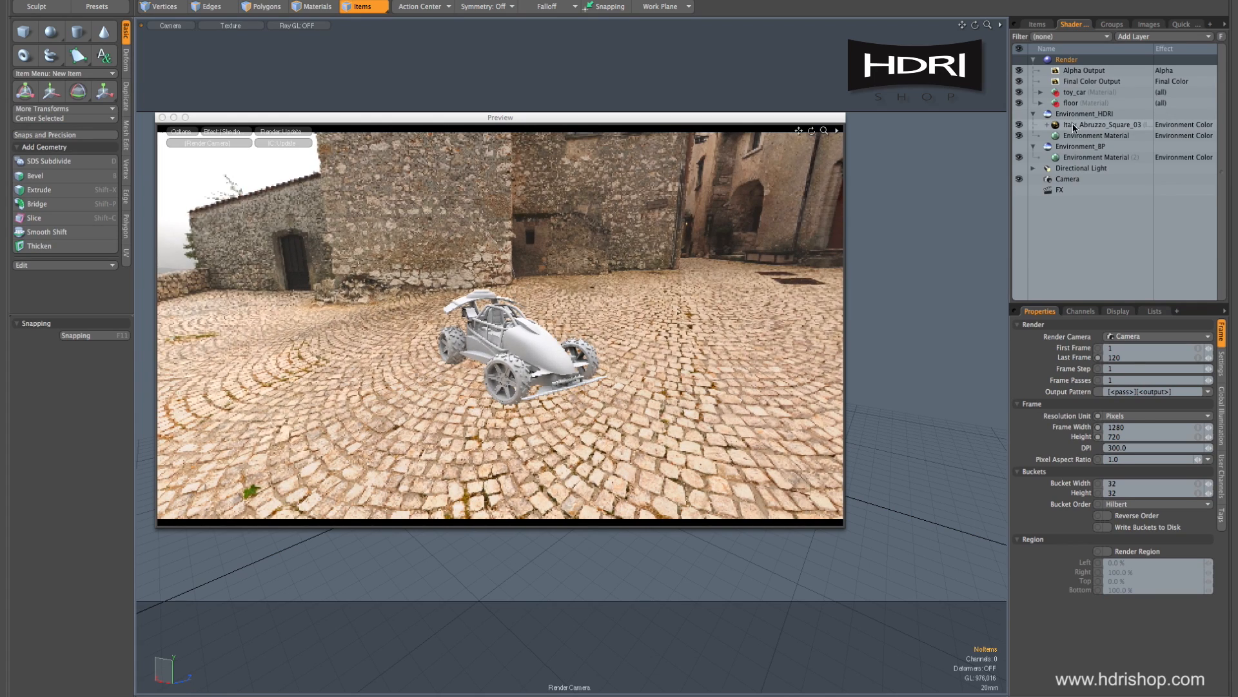
{"action": "left_click", "coordinate": [1034, 114]}
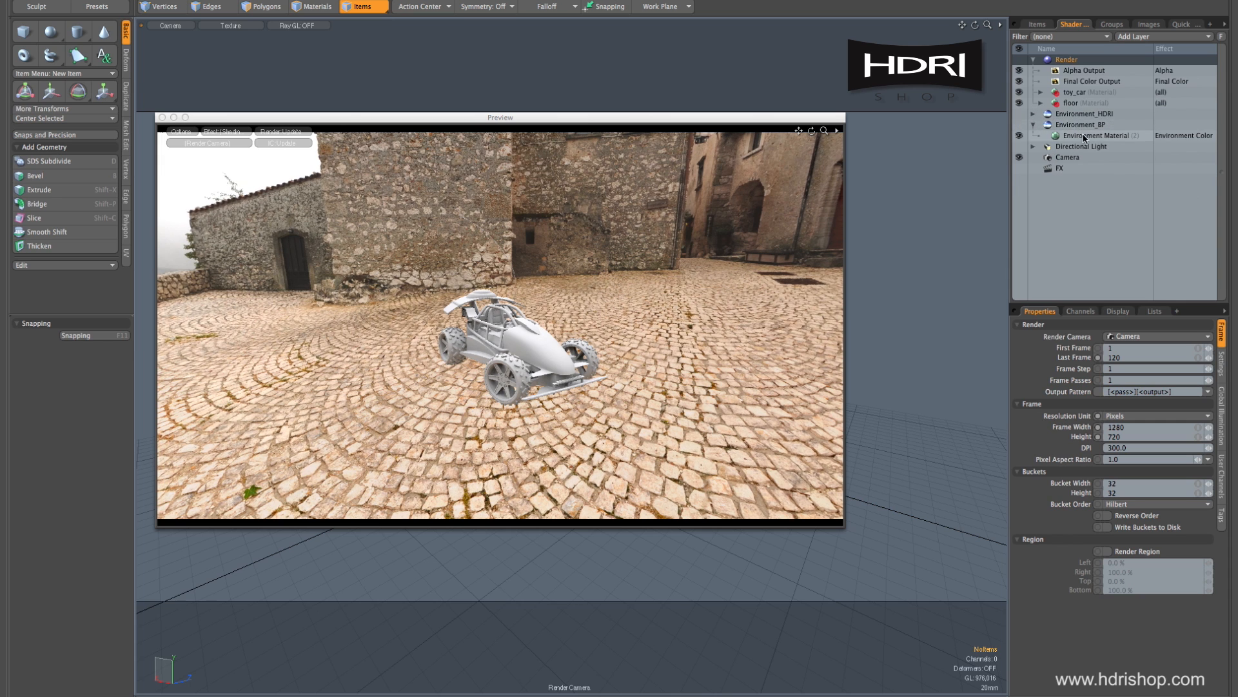
- Load Italy_Abruzzo_Square_BP_03_003.tif from the Back_Plates folder as an image map layer above Environment_BP's Environment Material
{"action": "left_click", "coordinate": [1084, 137]}
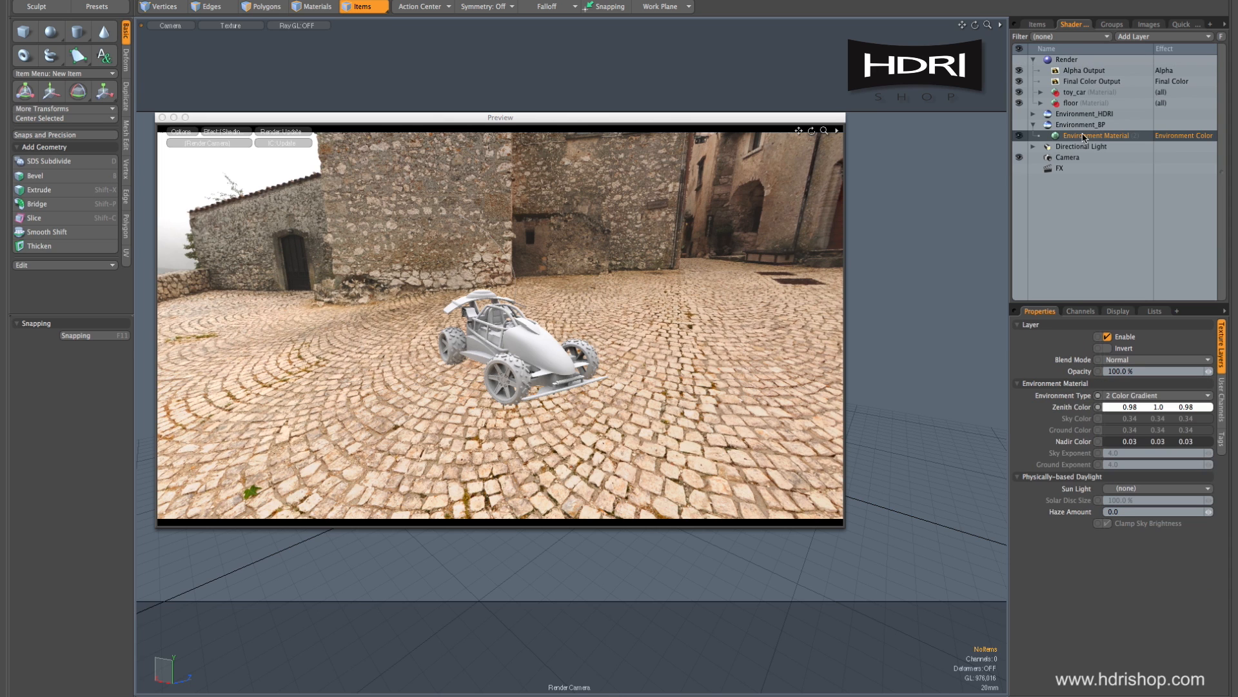
{"action": "left_click", "coordinate": [1139, 37]}
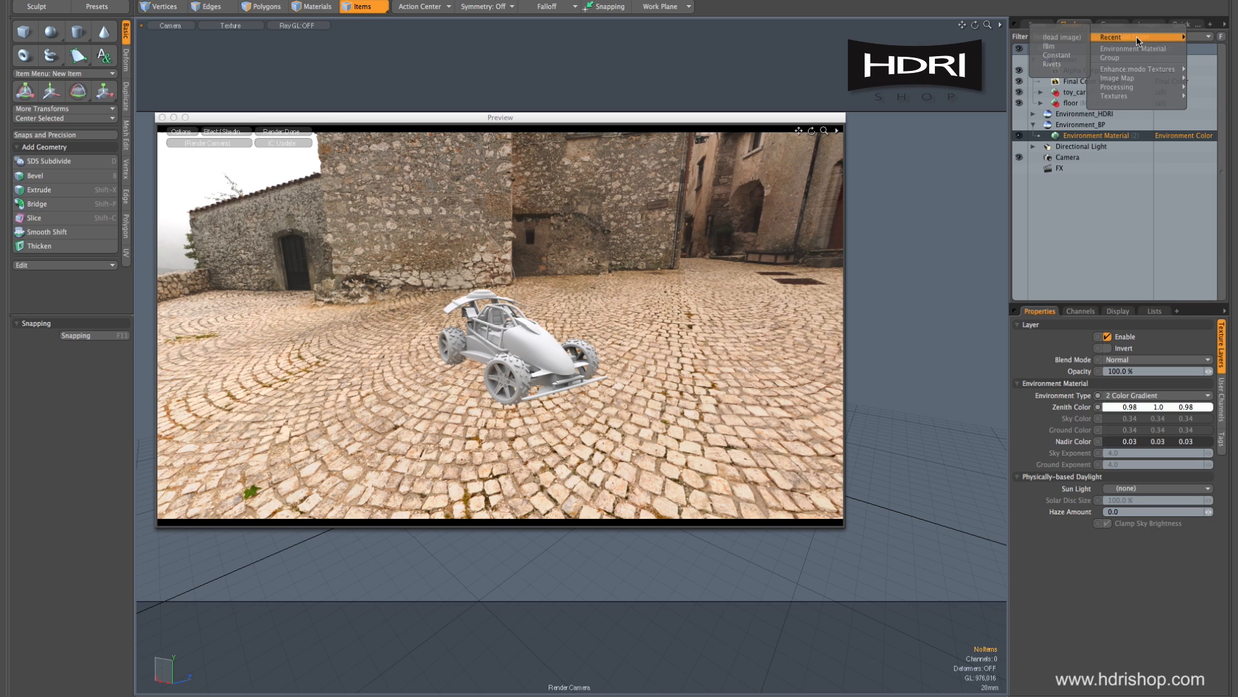
{"action": "mouse_move", "coordinate": [1139, 82]}
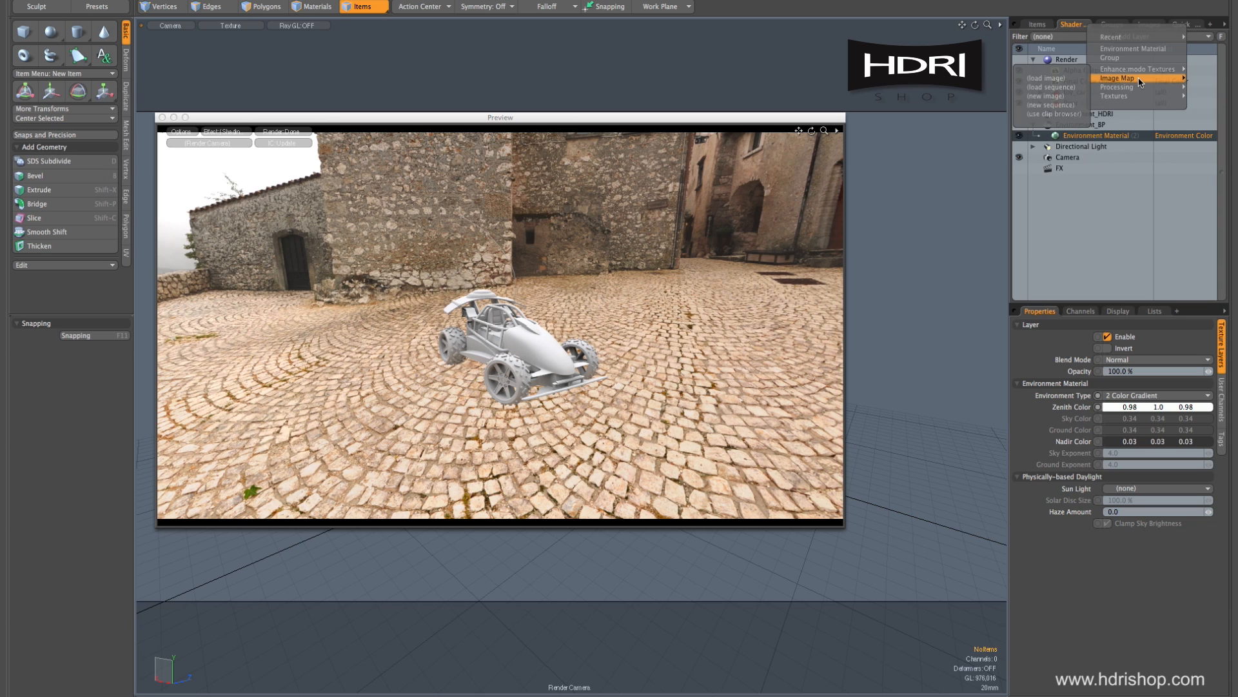
{"action": "left_click", "coordinate": [1068, 80]}
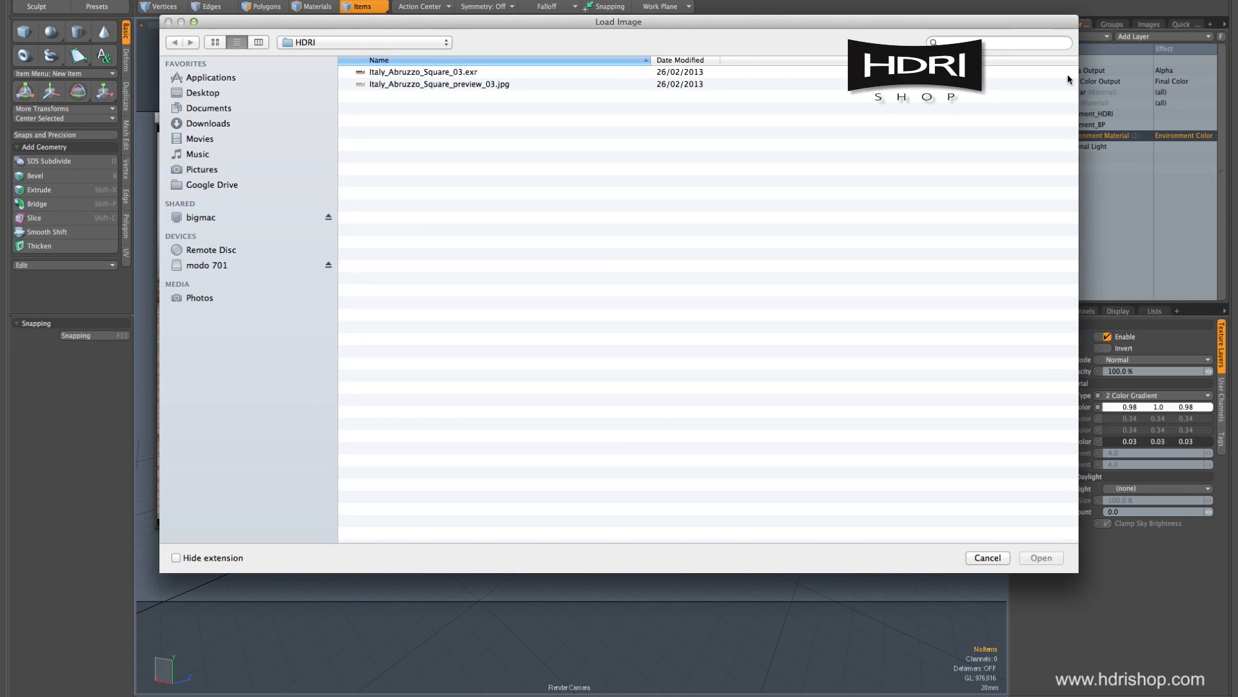
{"action": "left_click", "coordinate": [313, 43]}
{"action": "left_click", "coordinate": [317, 56]}
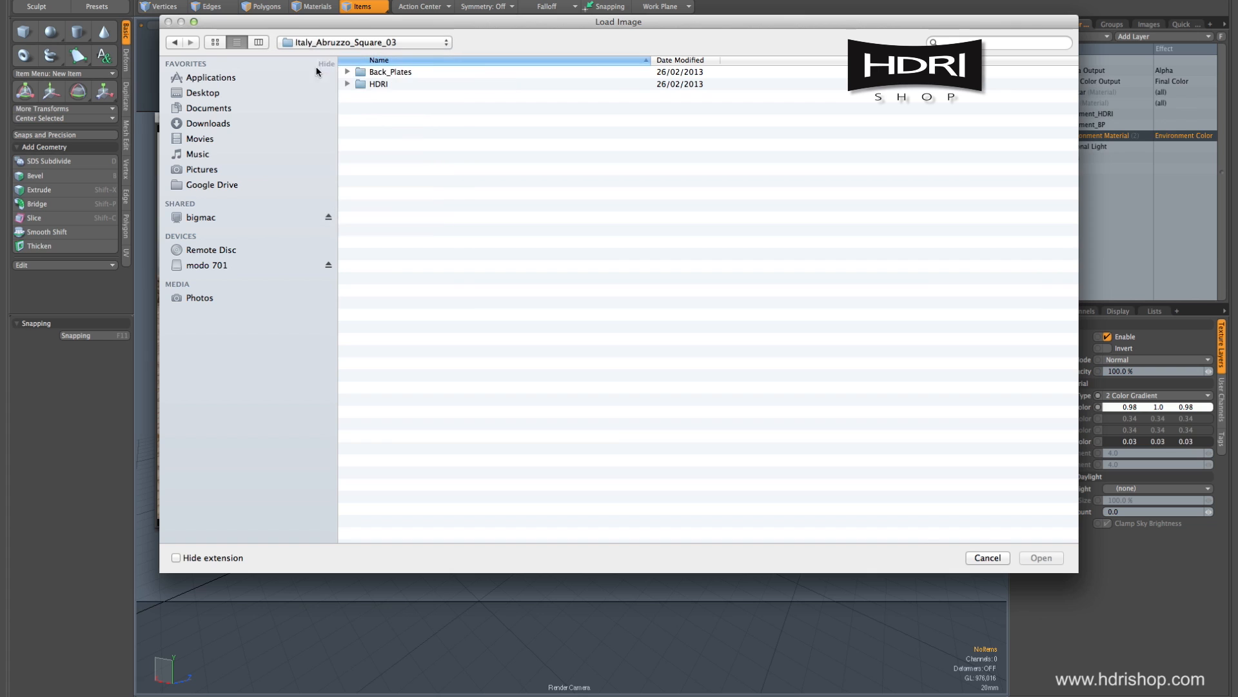
{"action": "double_click", "coordinate": [385, 72]}
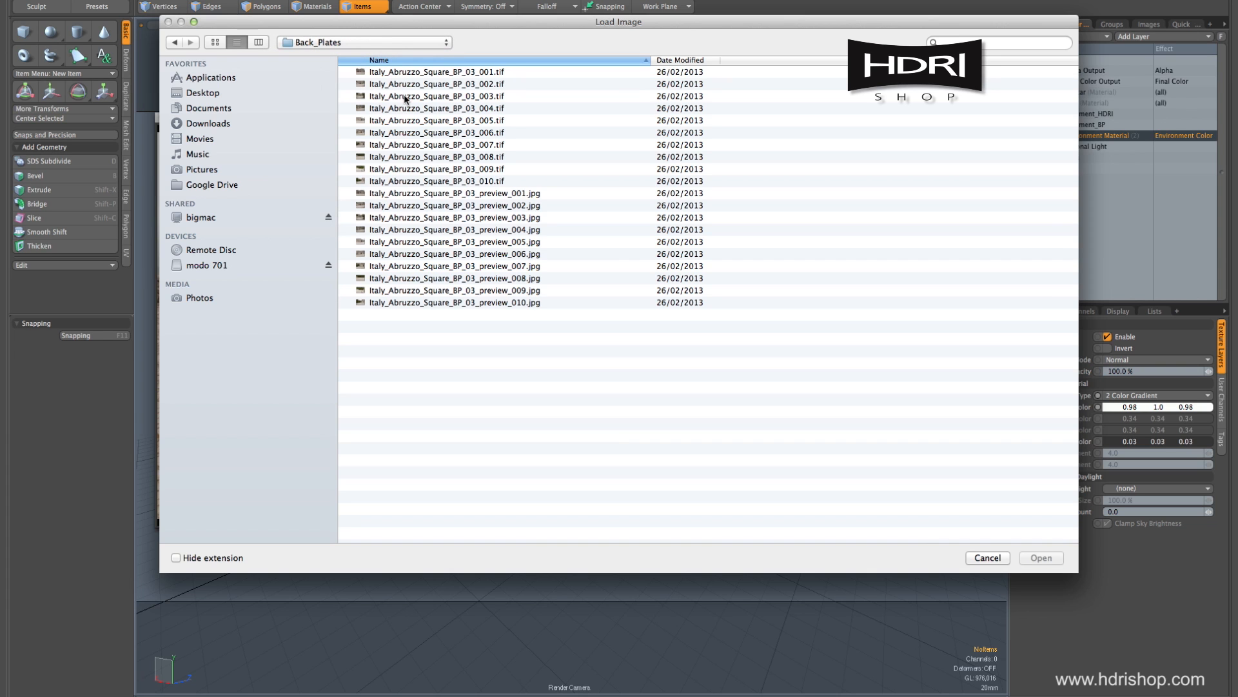
{"action": "left_click", "coordinate": [434, 97]}
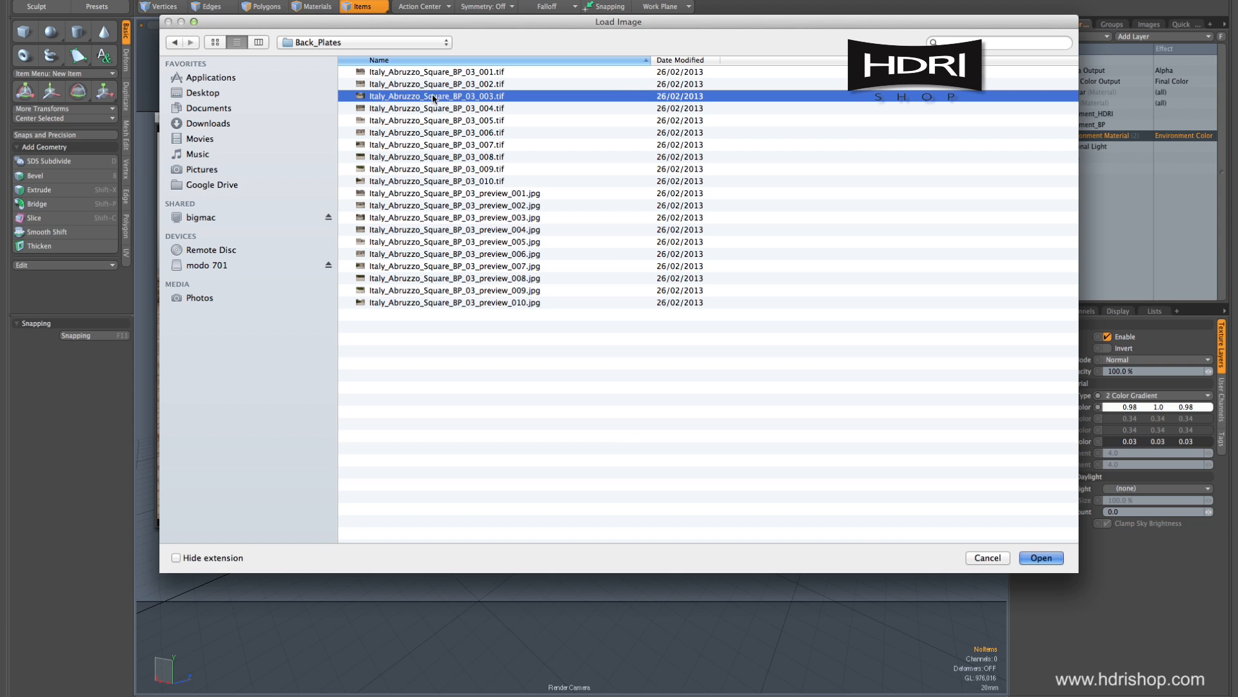
{"action": "double_click", "coordinate": [433, 97]}
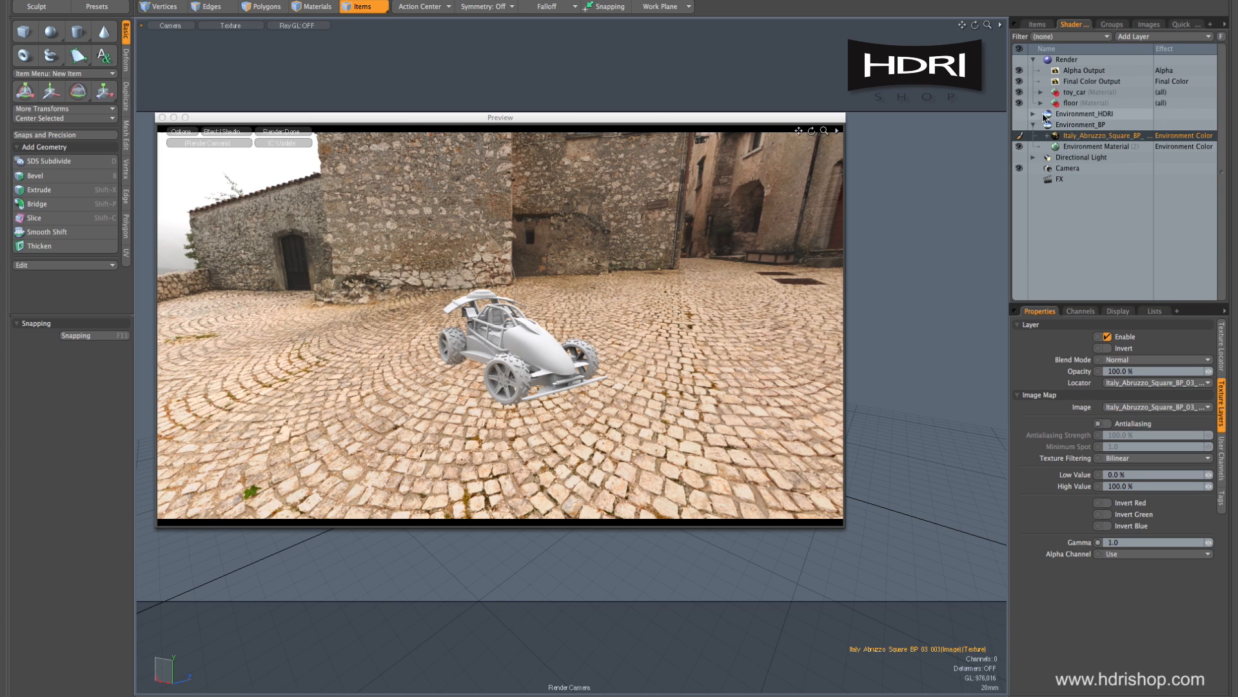
- Turn off Visible to Camera for Environment_HDRI so the back plate environment shows behind the car
{"action": "left_click", "coordinate": [1075, 115]}
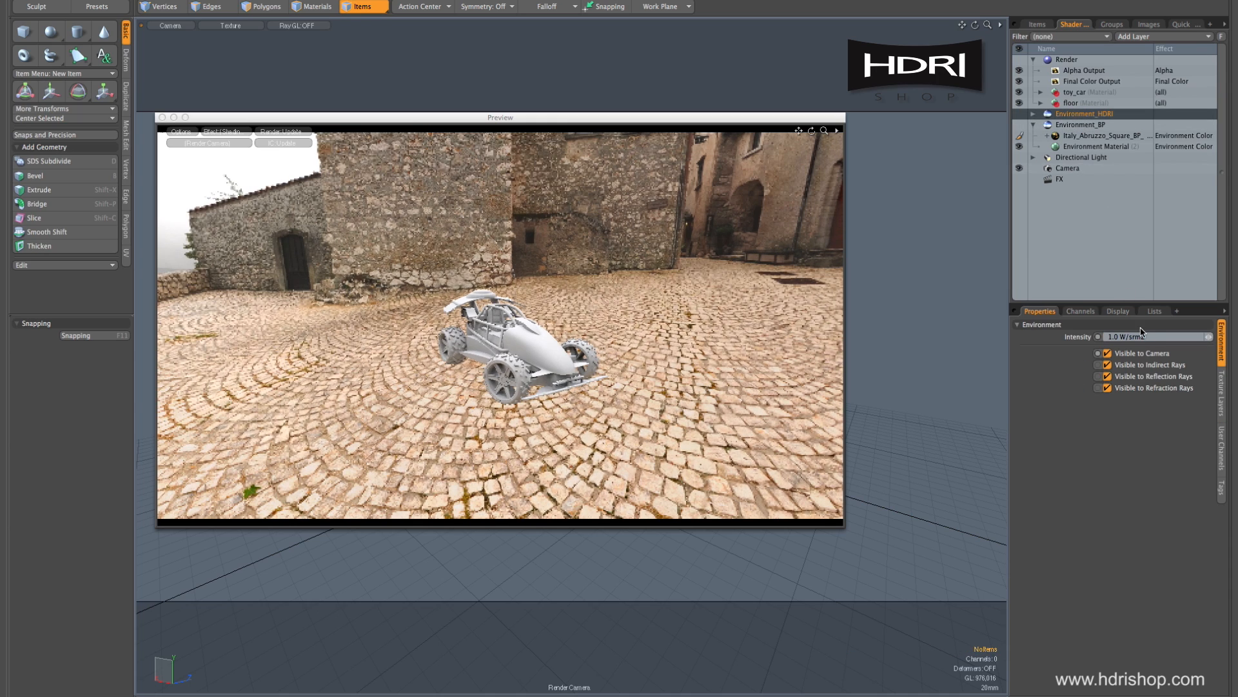
{"action": "left_click", "coordinate": [1126, 354]}
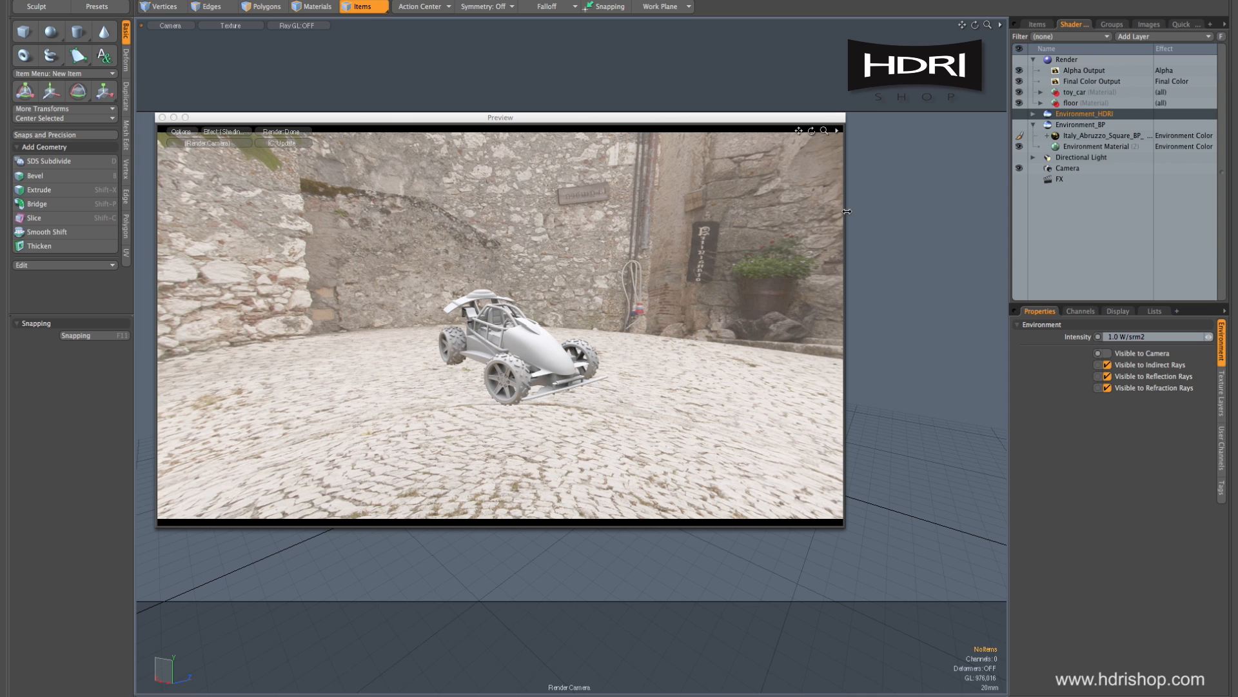
- Set the back plate's projection type to Front Projection with Camera as projection camera, and reposition the car against it in the preview
{"action": "left_click", "coordinate": [1115, 138]}
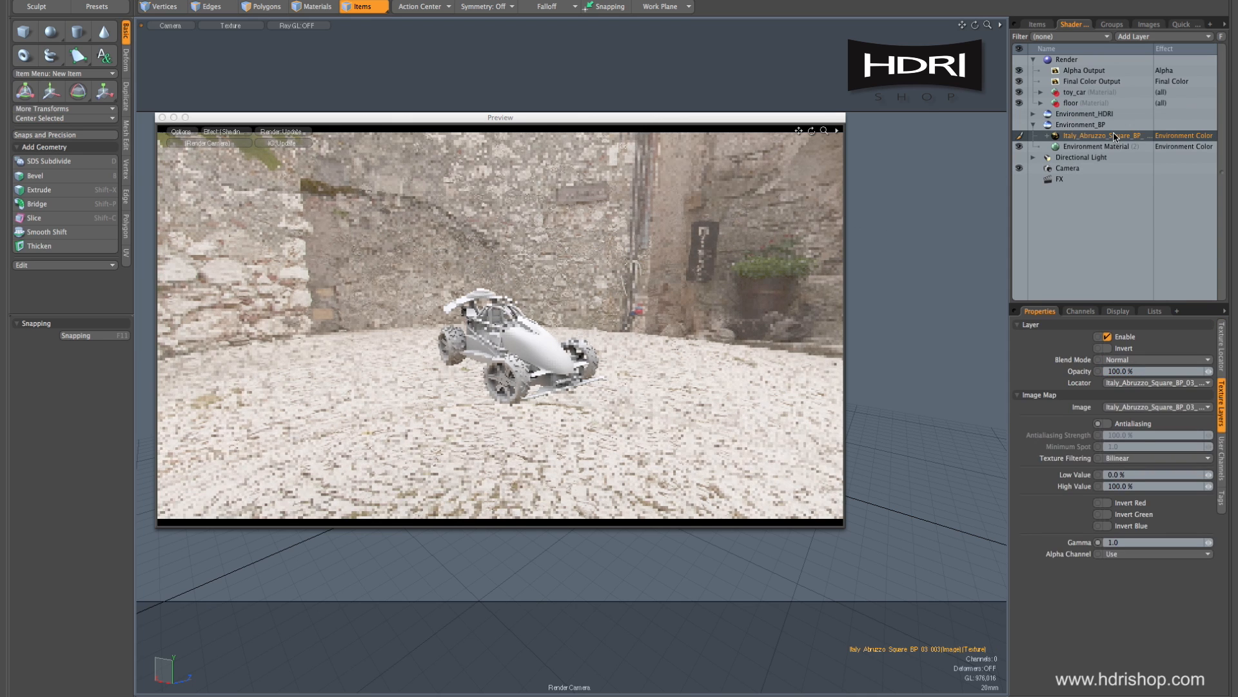
{"action": "left_click", "coordinate": [1221, 345]}
{"action": "left_click_drag", "start_coordinate": [1139, 301], "coordinate": [1140, 171]}
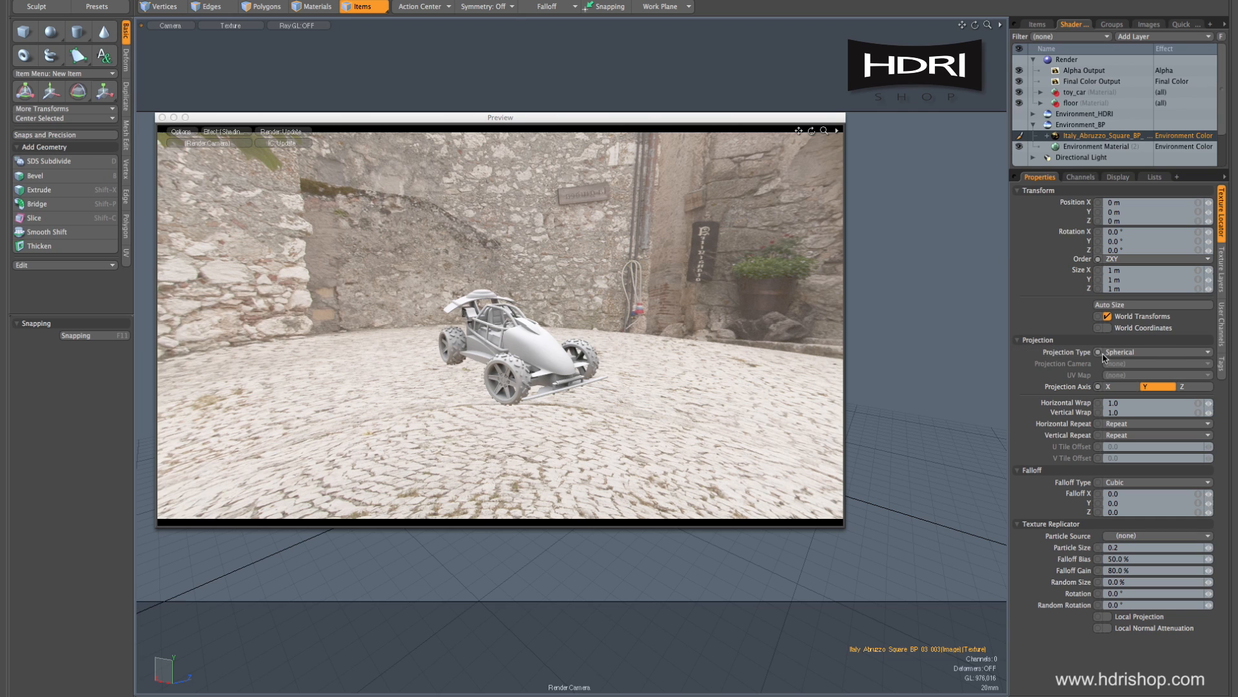
{"action": "left_click", "coordinate": [1149, 357]}
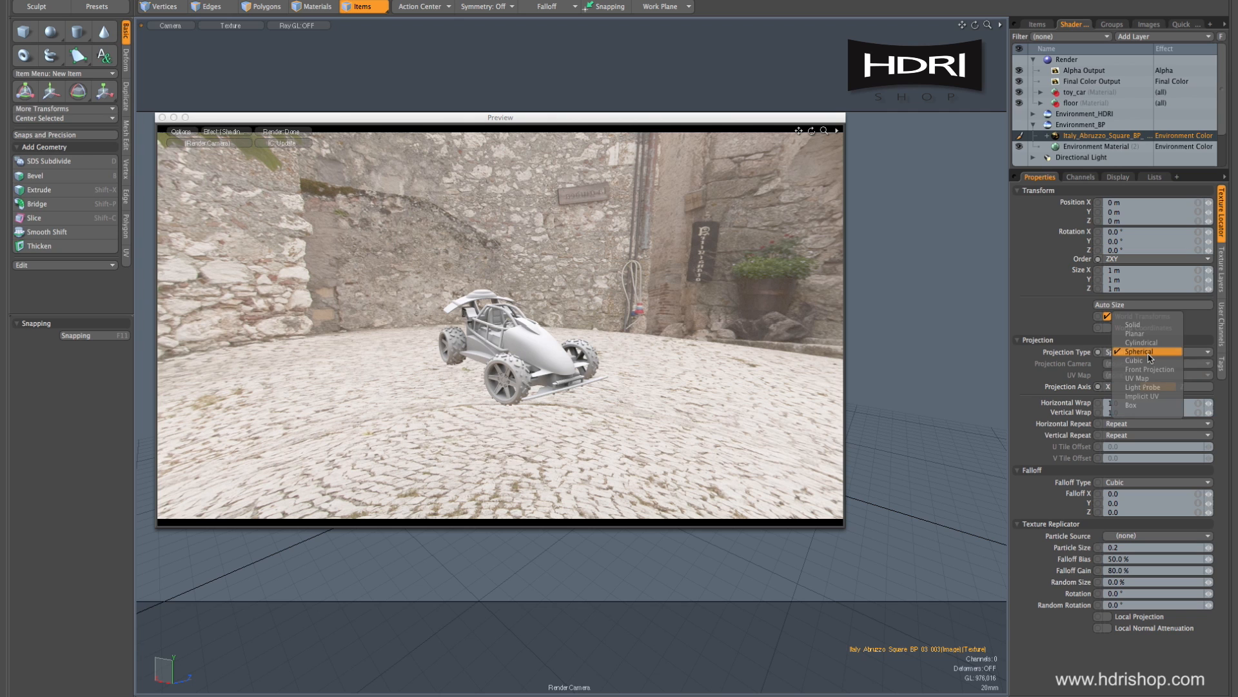
{"action": "left_click", "coordinate": [1152, 369]}
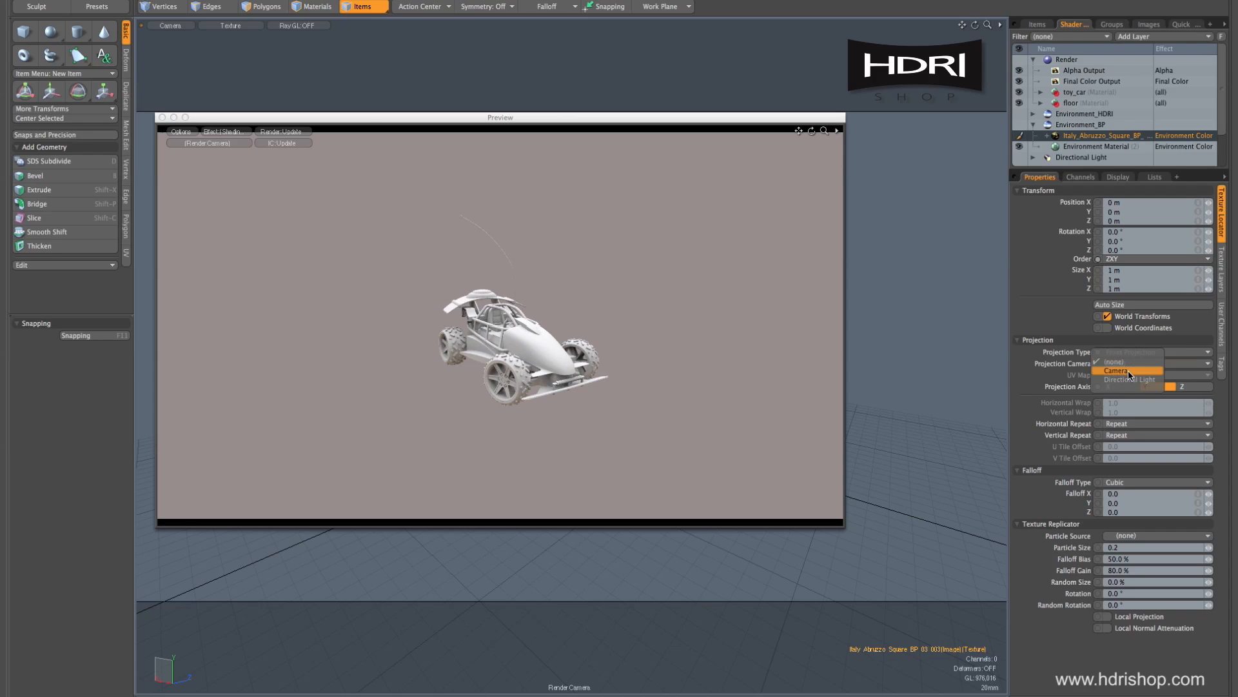
{"action": "left_click", "coordinate": [1128, 365]}
{"action": "left_click", "coordinate": [1128, 370]}
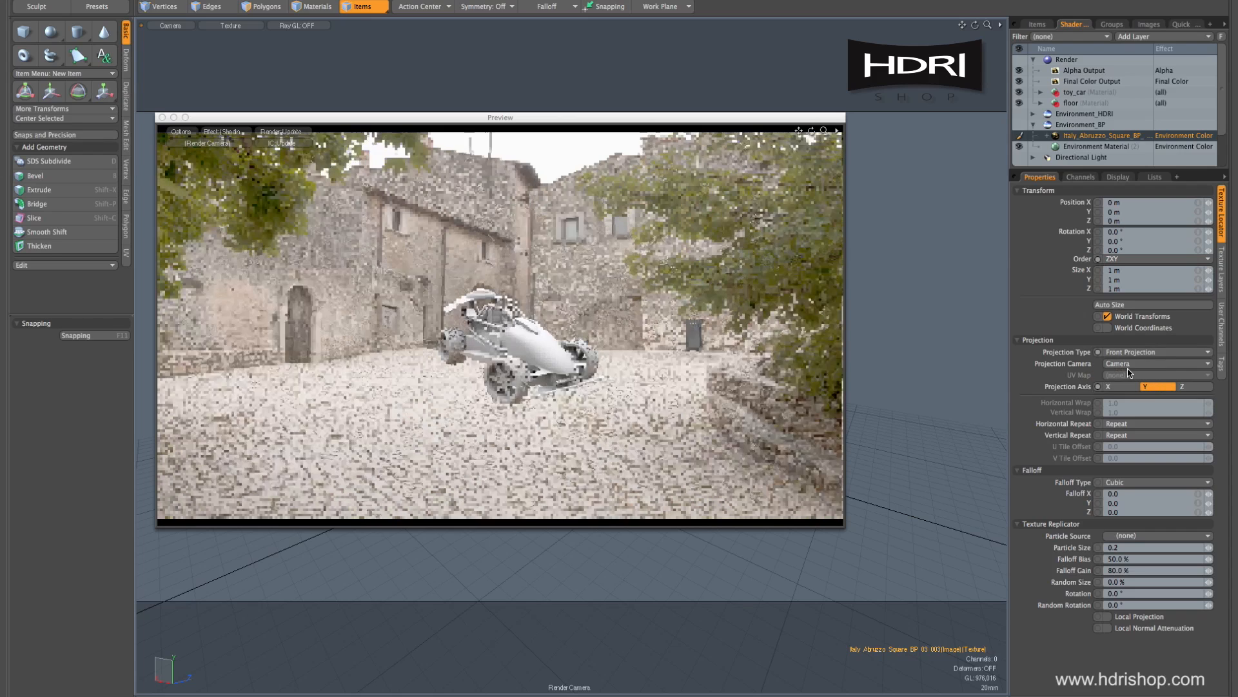
{"action": "left_click_drag", "start_coordinate": [550, 413], "coordinate": [568, 361], "text": "alt"}
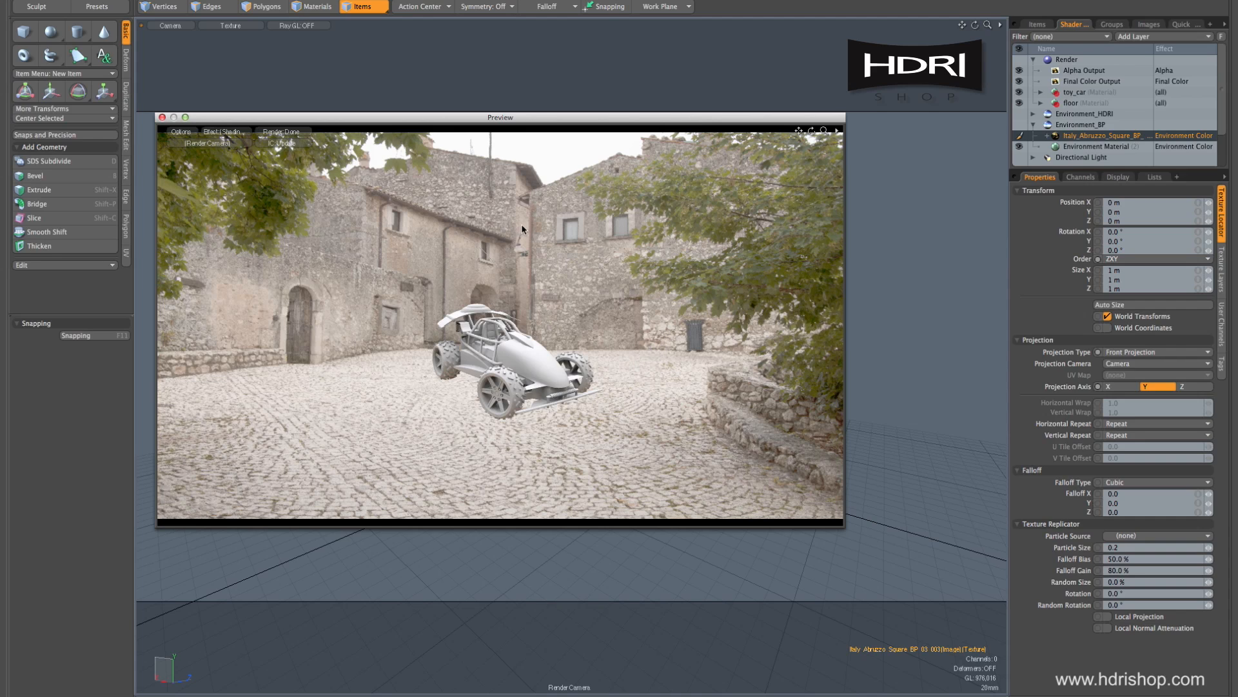
- Set the gamma of the Italy_Abruzzo_Square_BP_03_003 back plate image map to 0.4545 to counter the render output gamma
{"action": "left_click", "coordinate": [1080, 81]}
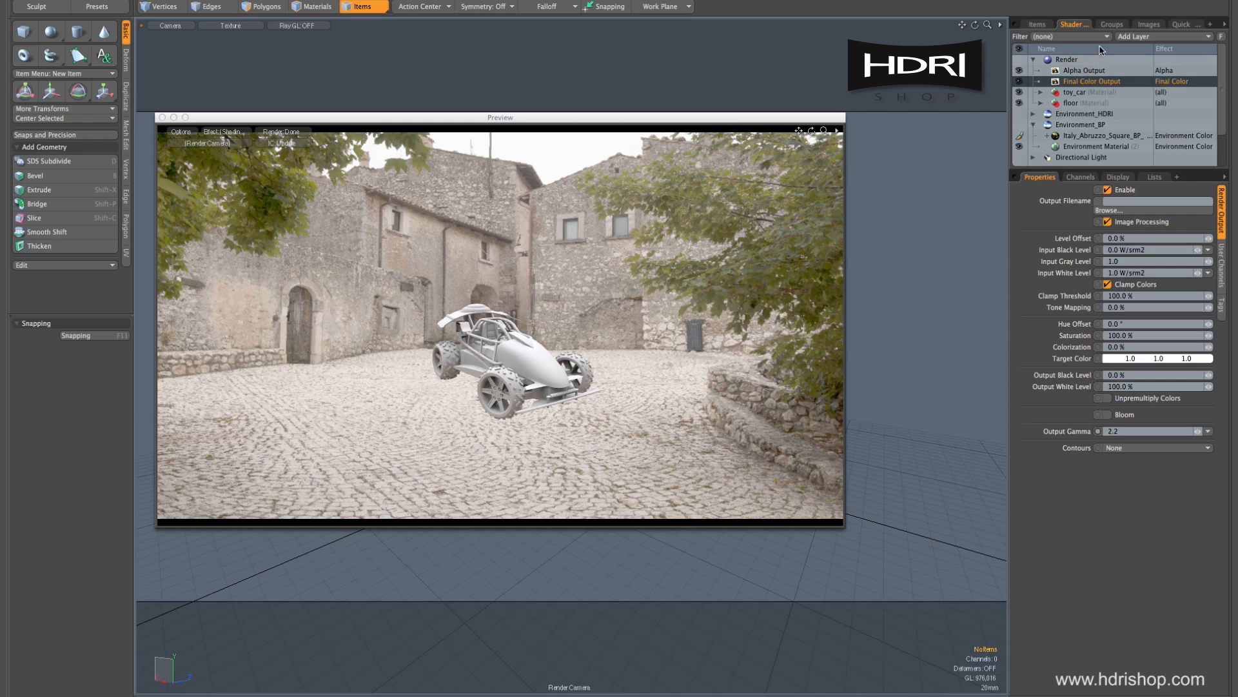
{"action": "left_click", "coordinate": [1147, 26]}
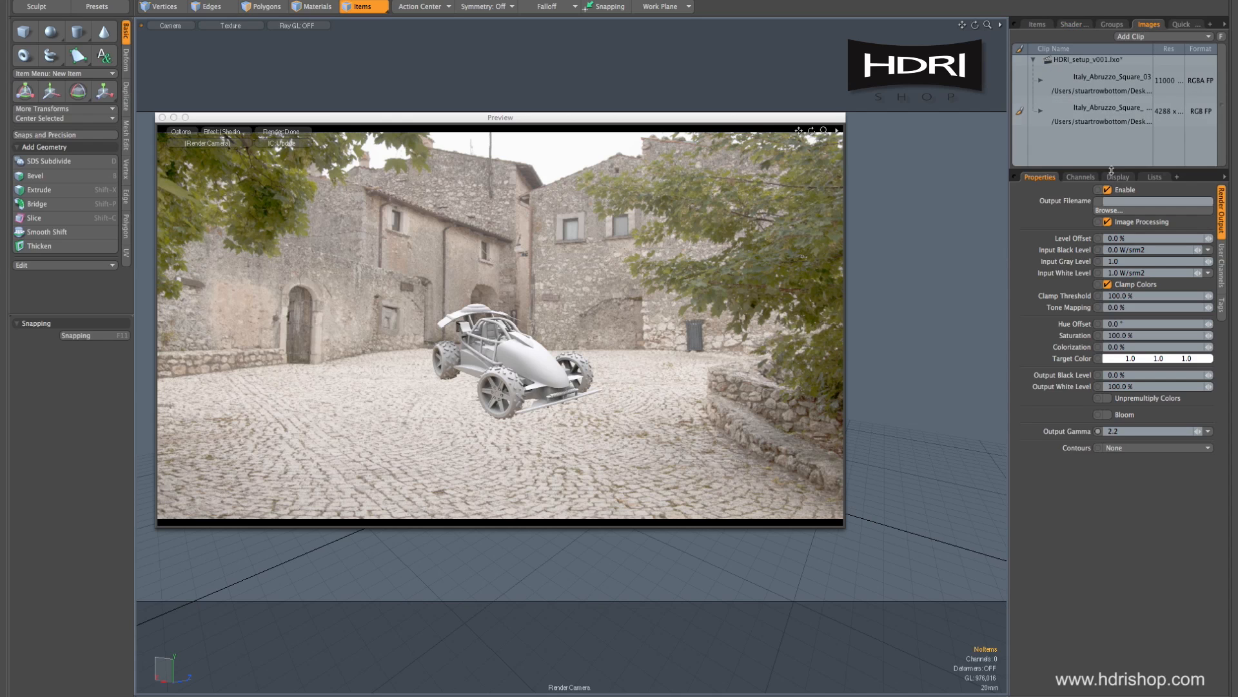
{"action": "left_click_drag", "start_coordinate": [1113, 168], "coordinate": [1113, 258]}
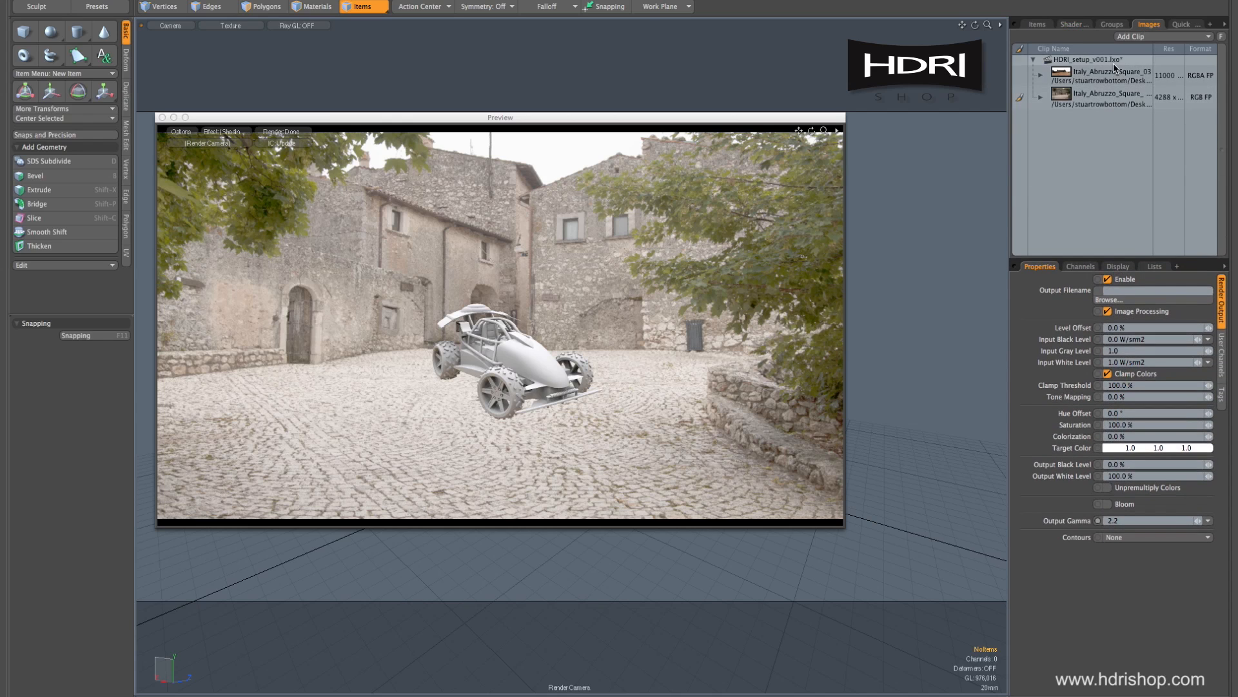
{"action": "left_click", "coordinate": [1040, 98]}
{"action": "left_click", "coordinate": [1101, 116]}
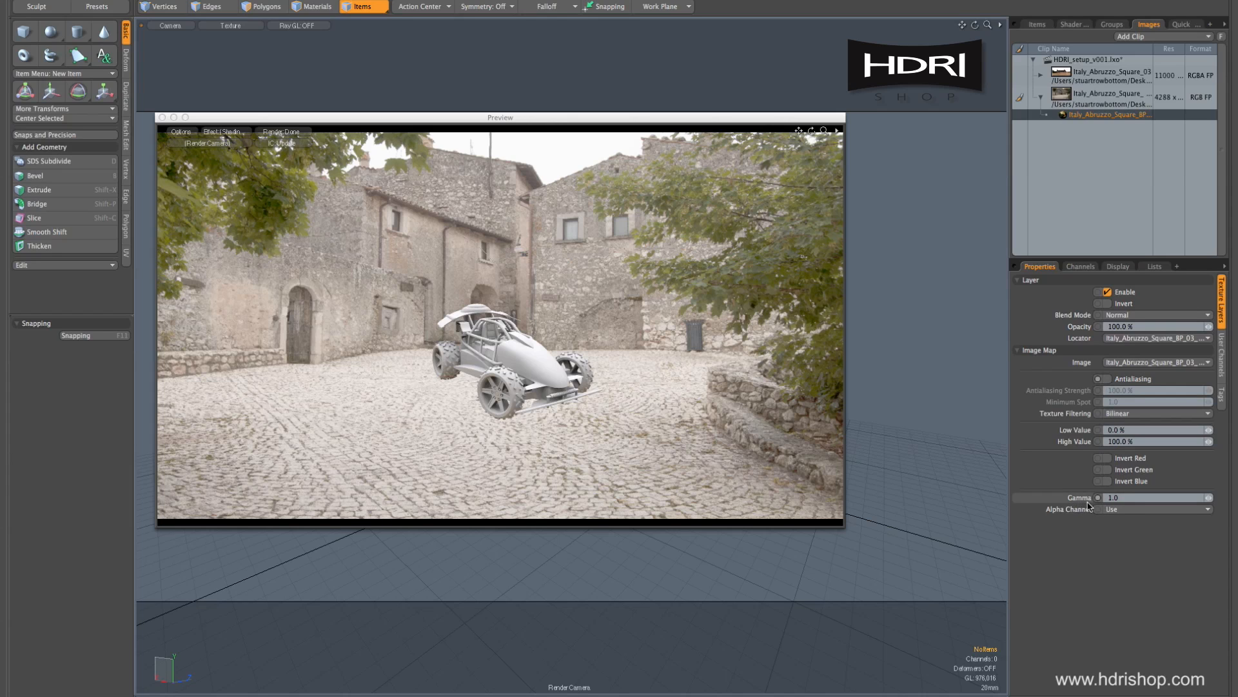
{"action": "left_click", "coordinate": [1138, 498]}
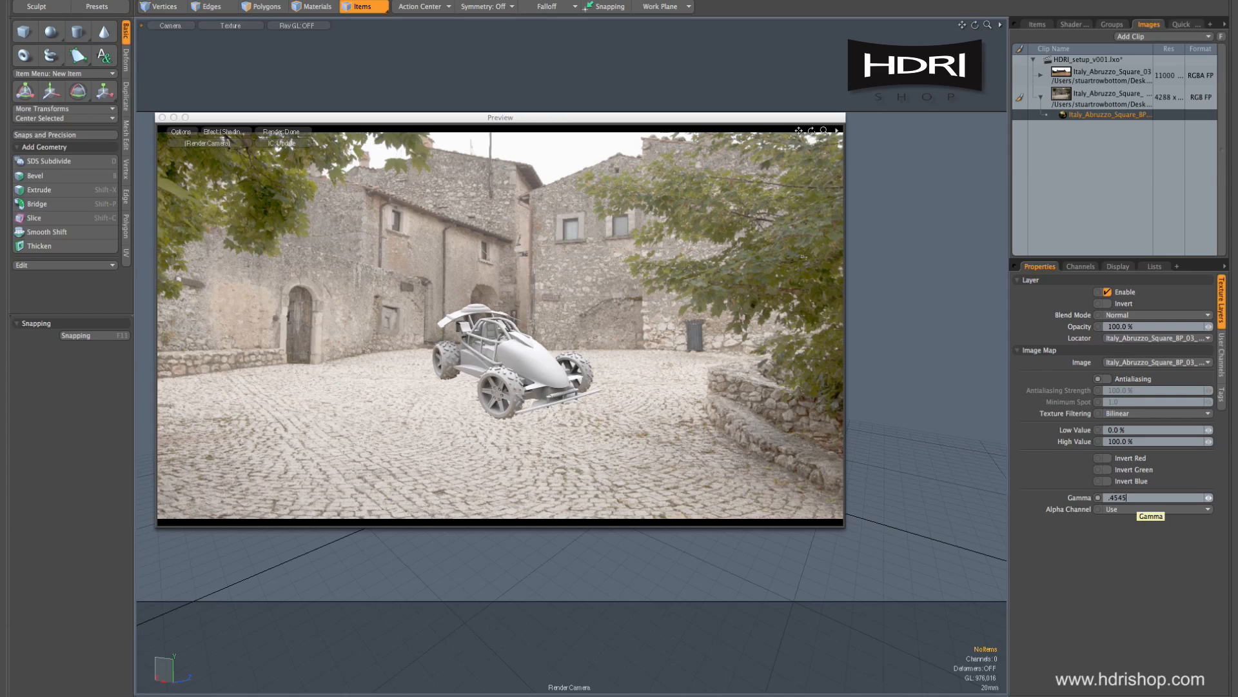
{"action": "key", "text": "Return"}
{"action": "left_click_drag", "start_coordinate": [520, 402], "coordinate": [497, 387], "text": "alt"}
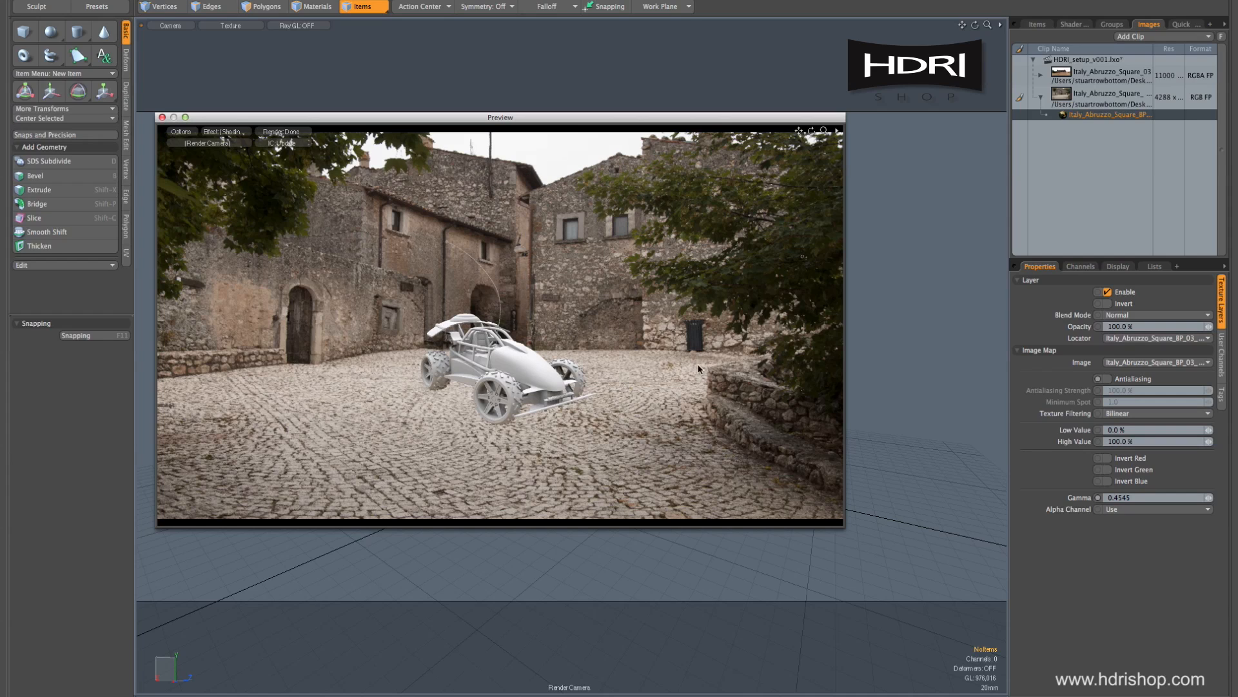
- Turn Visible to Camera back on for Environment_HDRI and expand its layers
{"action": "left_click", "coordinate": [1073, 25]}
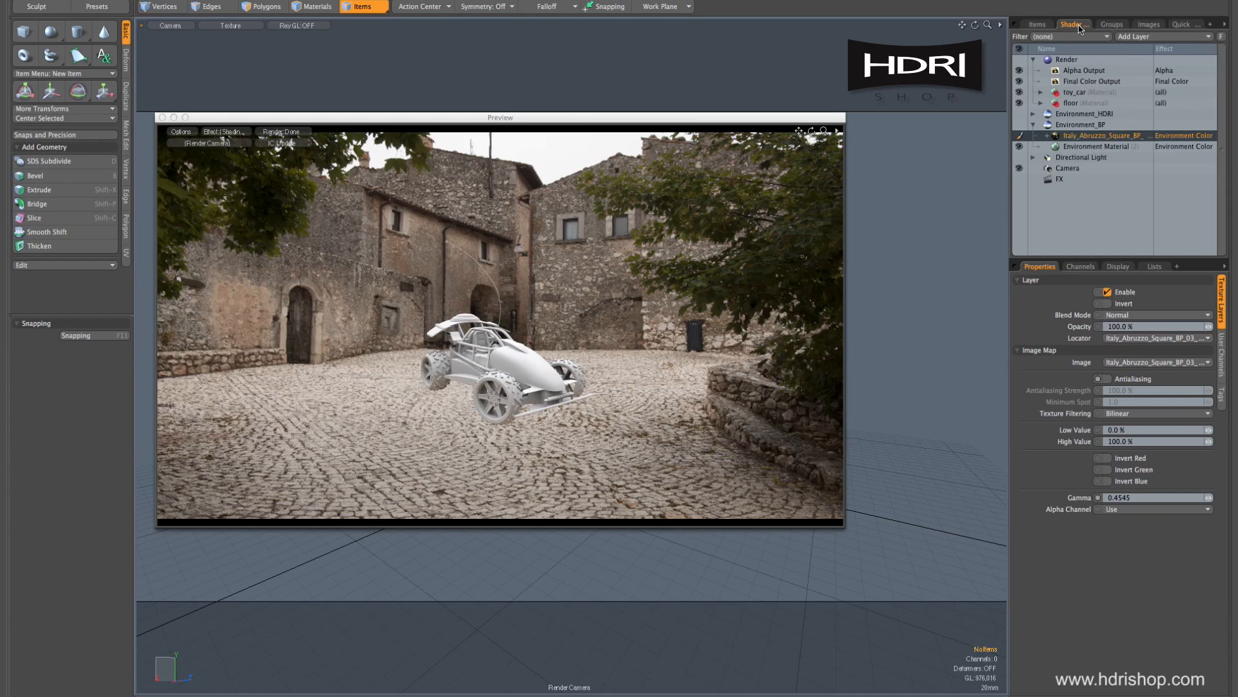
{"action": "left_click", "coordinate": [1074, 115]}
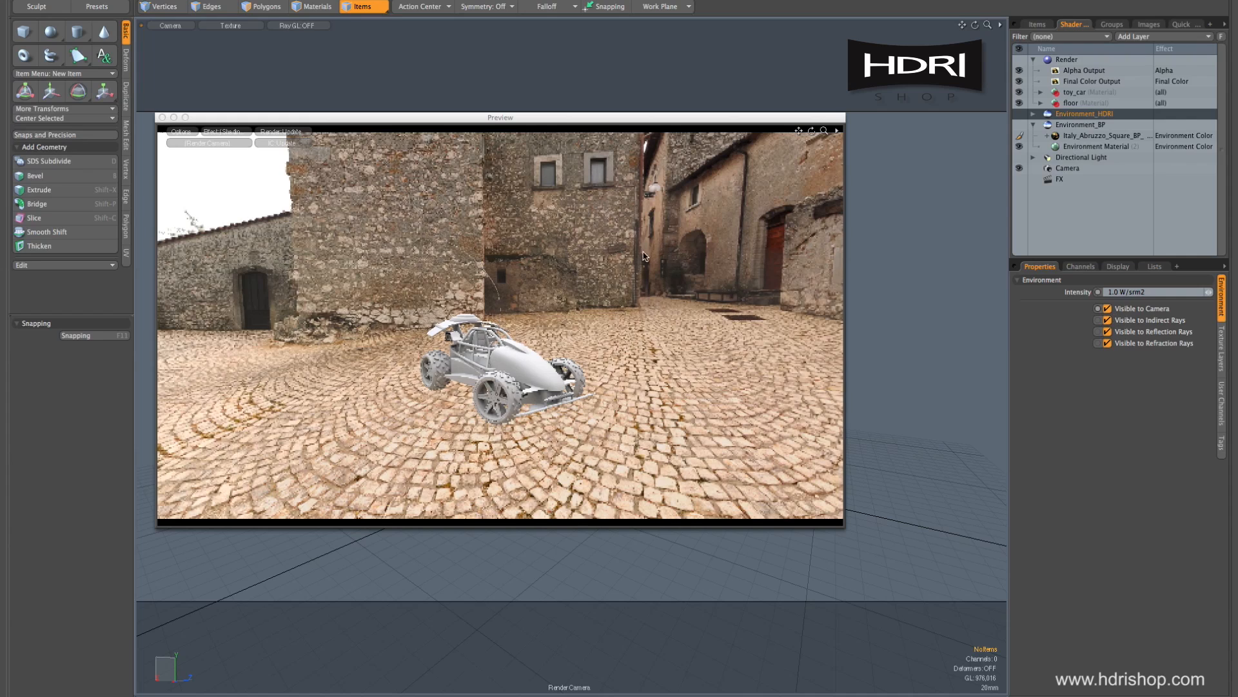
{"action": "left_click", "coordinate": [1033, 114]}
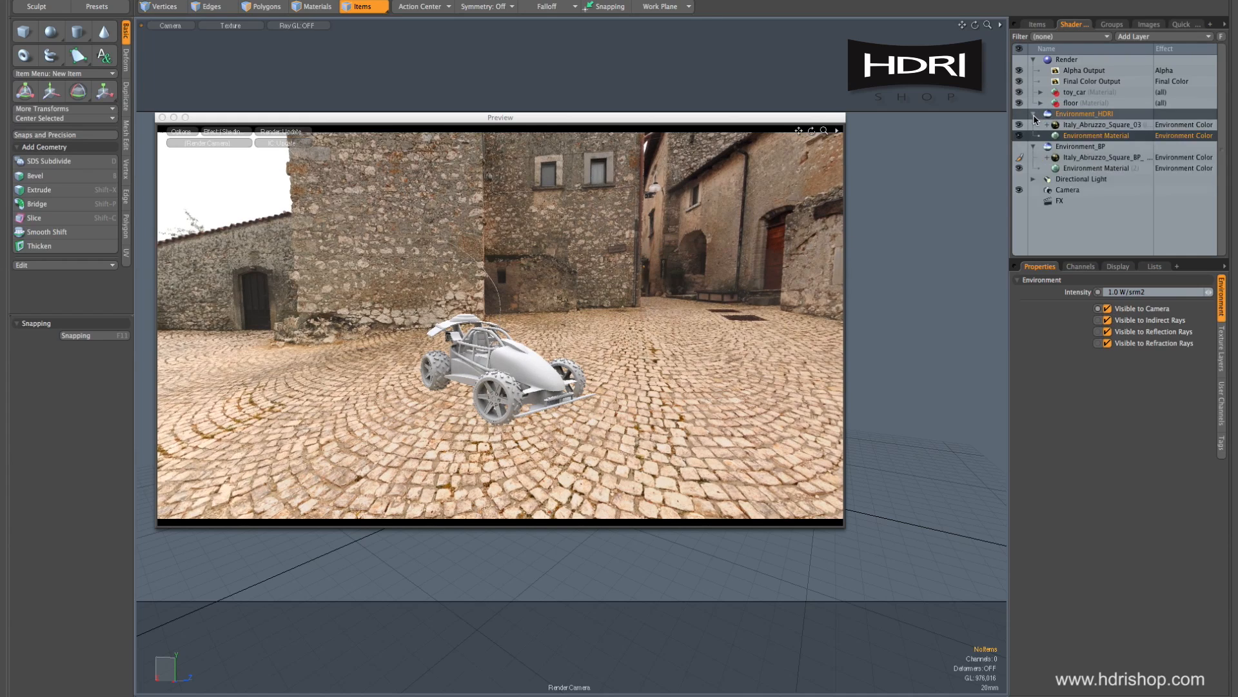
- Mirror the Italy_Abruzzo_Square_03 environment image with a horizontal wrap of -1 and rotate it to about 40.2° around Y
{"action": "left_click", "coordinate": [1095, 126]}
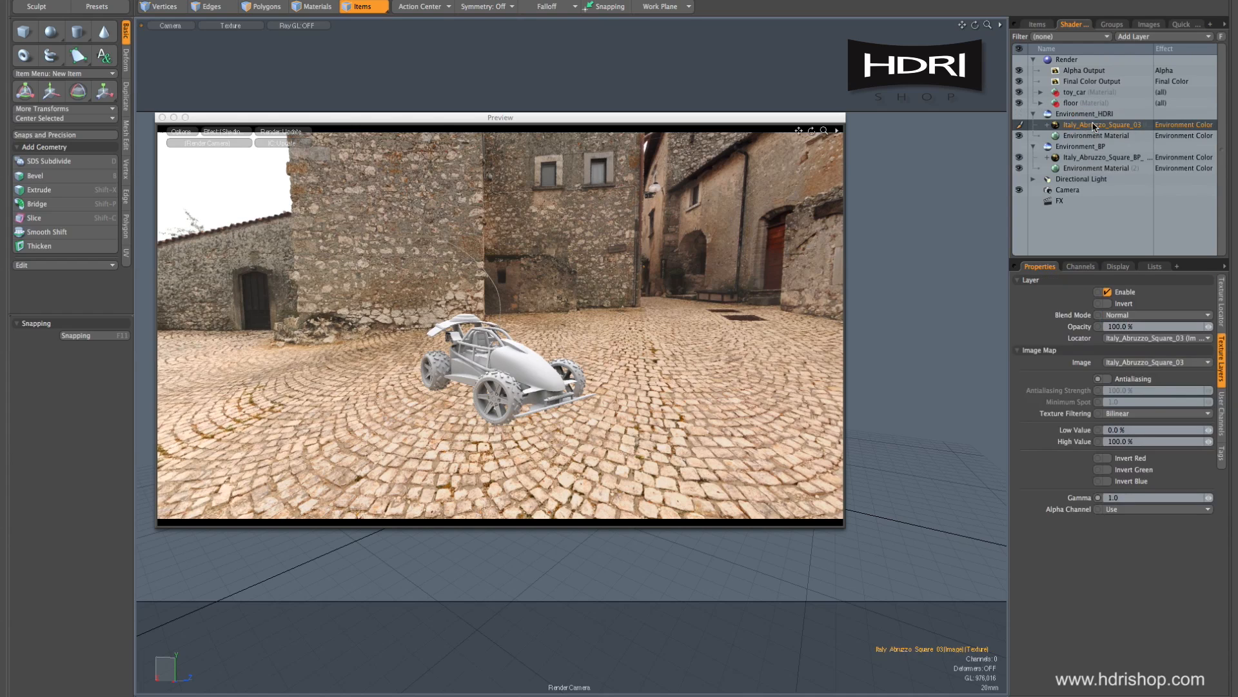
{"action": "left_click", "coordinate": [1221, 301]}
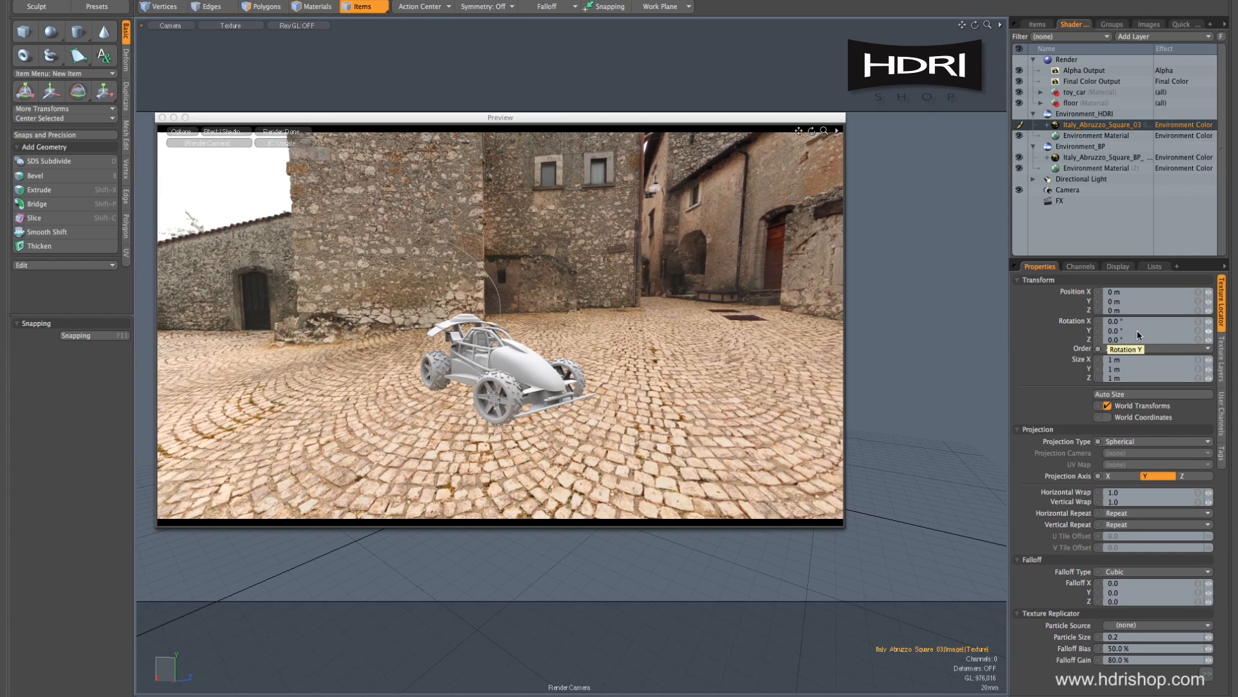
{"action": "left_click_drag", "start_coordinate": [1209, 332], "coordinate": [1237, 332]}
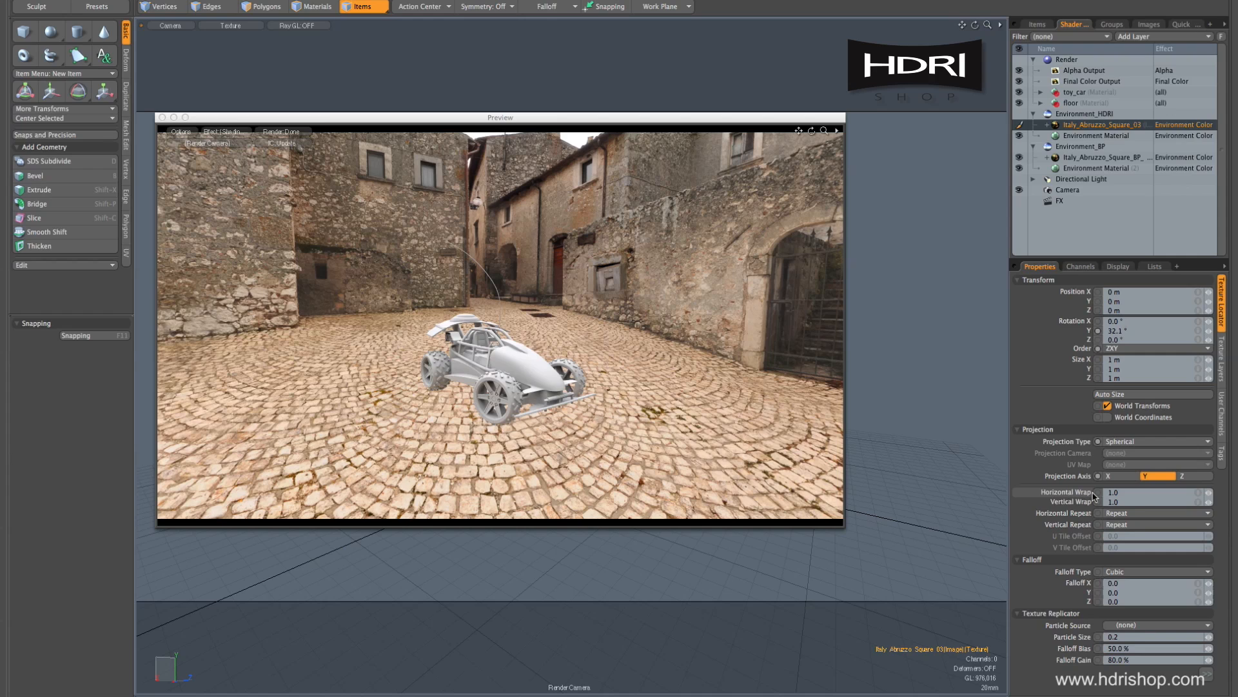
{"action": "left_click", "coordinate": [1133, 492]}
{"action": "type", "text": "-1"}
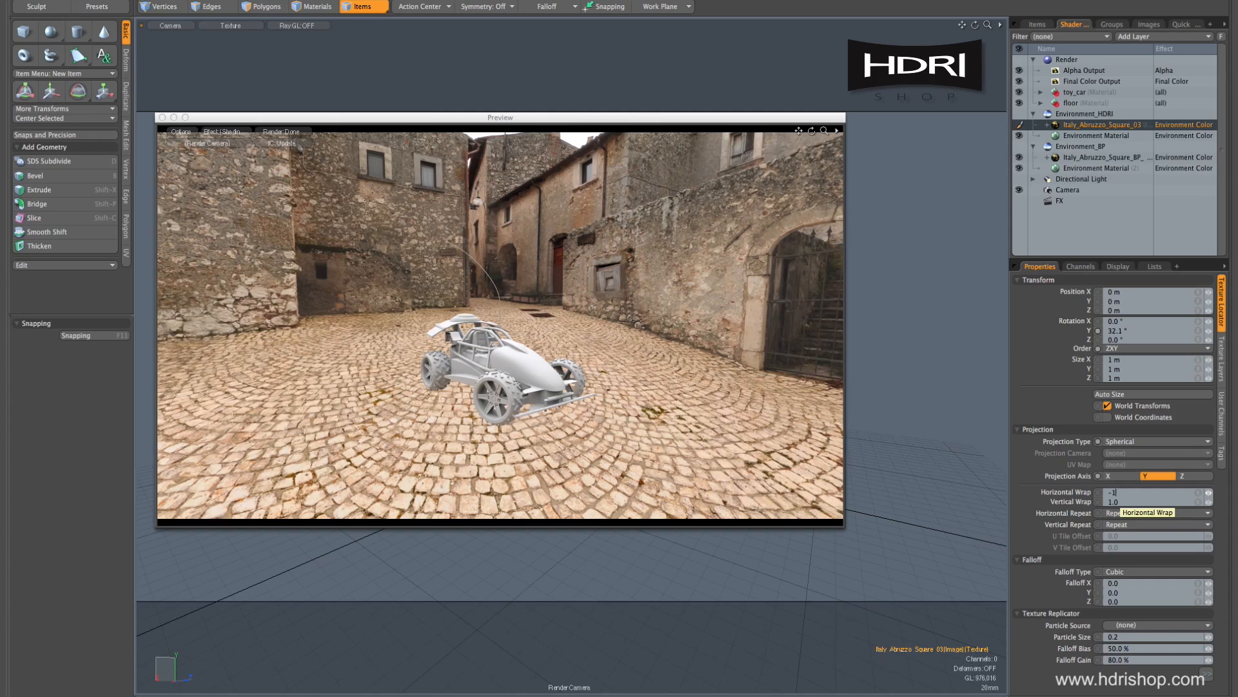
{"action": "key", "text": "Return"}
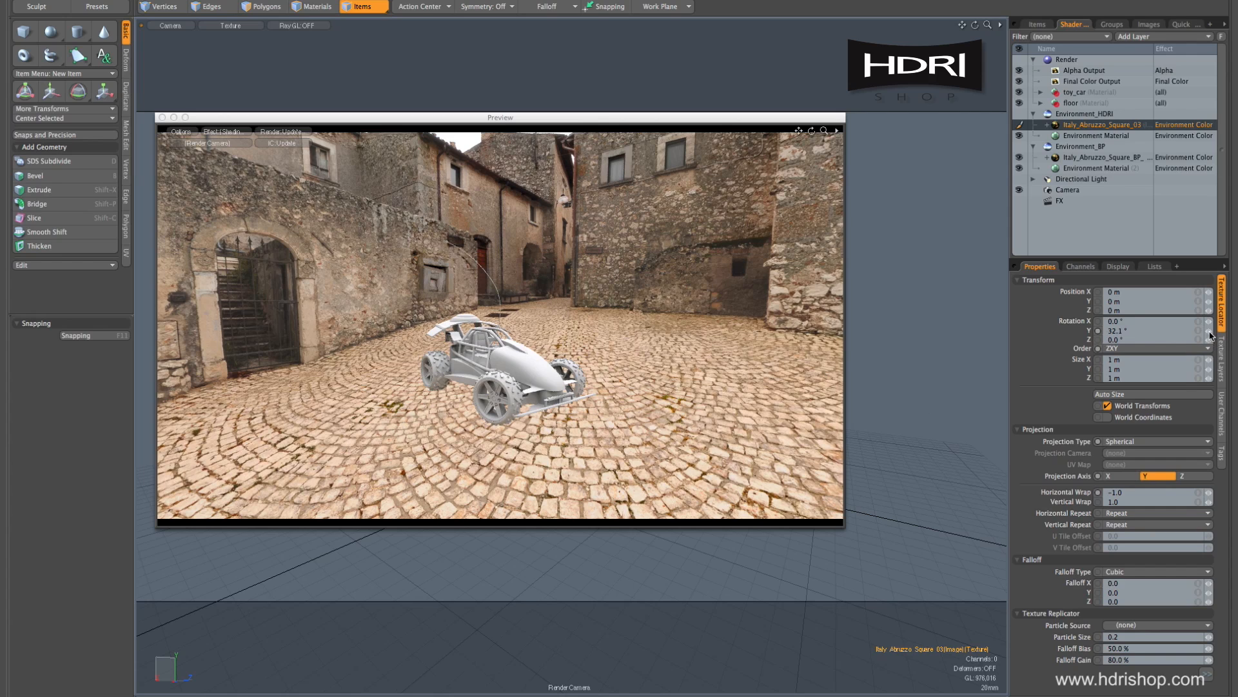
{"action": "left_click_drag", "start_coordinate": [1209, 330], "coordinate": [1213, 331]}
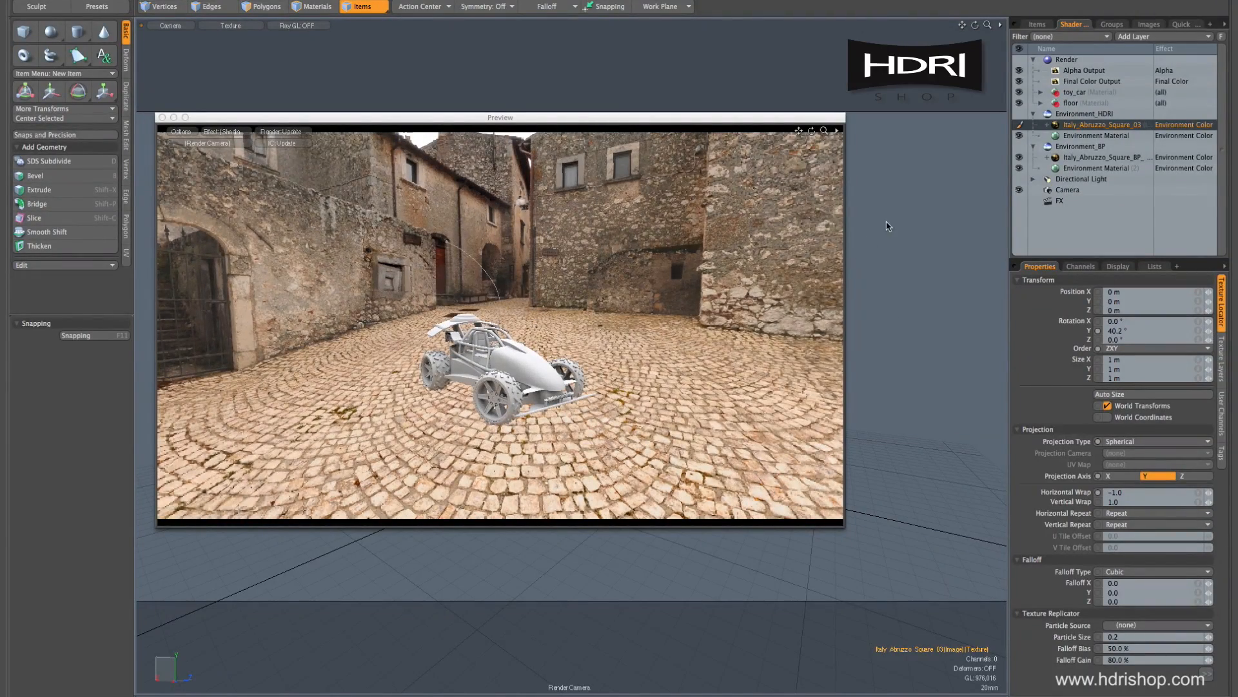
- Hide Environment_HDRI from the camera so the back plate shows behind the car
{"action": "left_click", "coordinate": [1084, 114]}
{"action": "left_click", "coordinate": [1140, 312]}
{"action": "left_click", "coordinate": [1140, 314]}
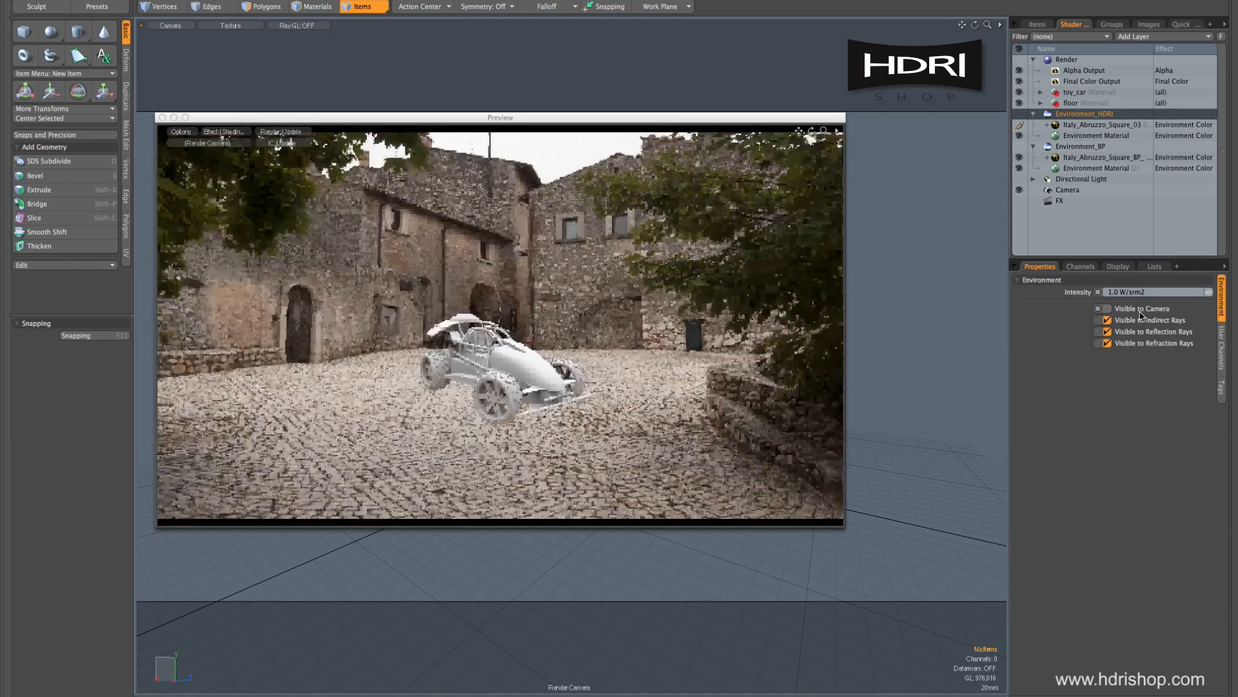
{"action": "left_click", "coordinate": [1140, 314]}
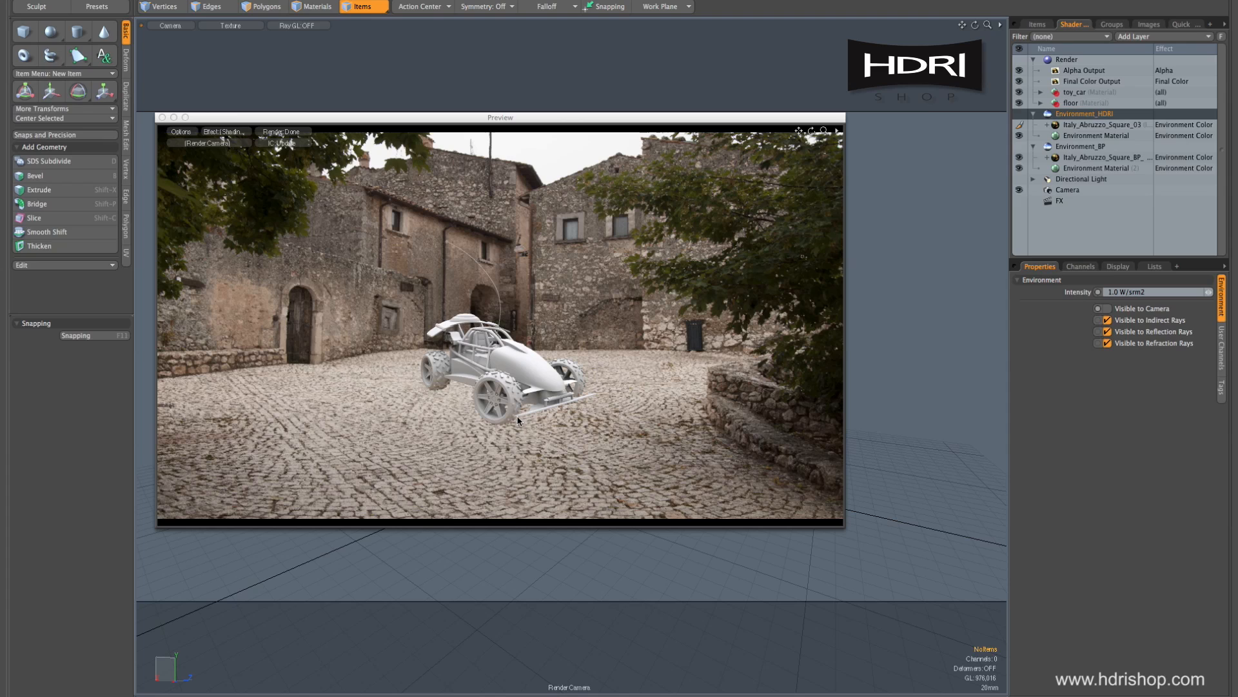
- Set the camera's focal length to 35 mm and move the camera back until the whole car is framed
{"action": "left_click", "coordinate": [1068, 190]}
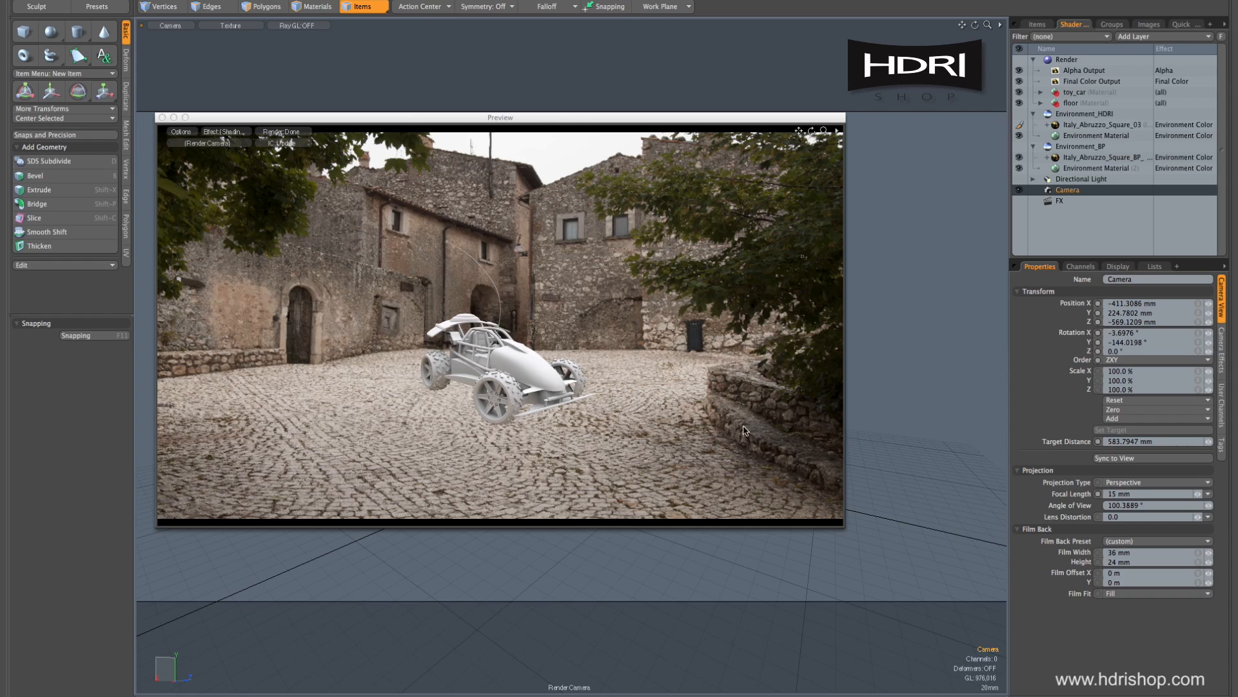
{"action": "left_click", "coordinate": [1118, 497]}
{"action": "left_click", "coordinate": [1117, 496]}
{"action": "type", "text": "3"}
{"action": "key", "text": "Return"}
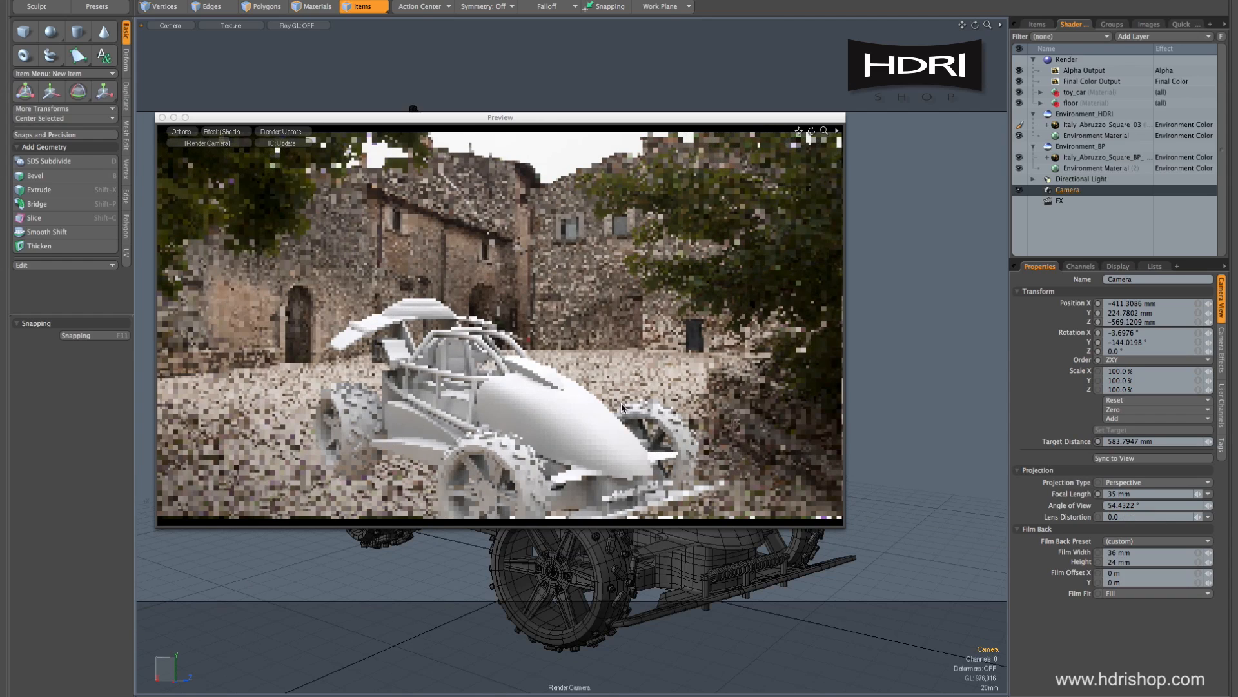
{"action": "left_click_drag", "start_coordinate": [530, 390], "coordinate": [612, 382], "text": "ctrl+alt"}
- Rotate the car to about -103.3° around Y and fine-tune the camera angle against the back plate
{"action": "left_click_drag", "start_coordinate": [595, 116], "coordinate": [280, 5]}
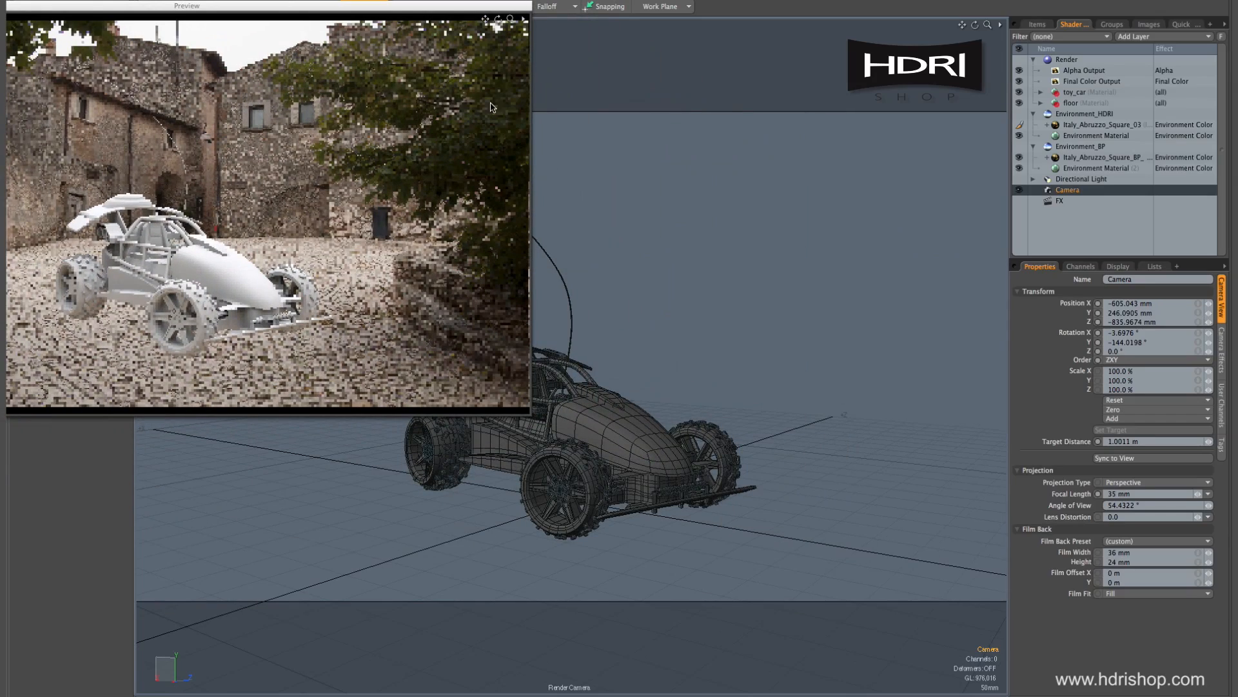
{"action": "left_click_drag", "start_coordinate": [408, 8], "coordinate": [343, 135]}
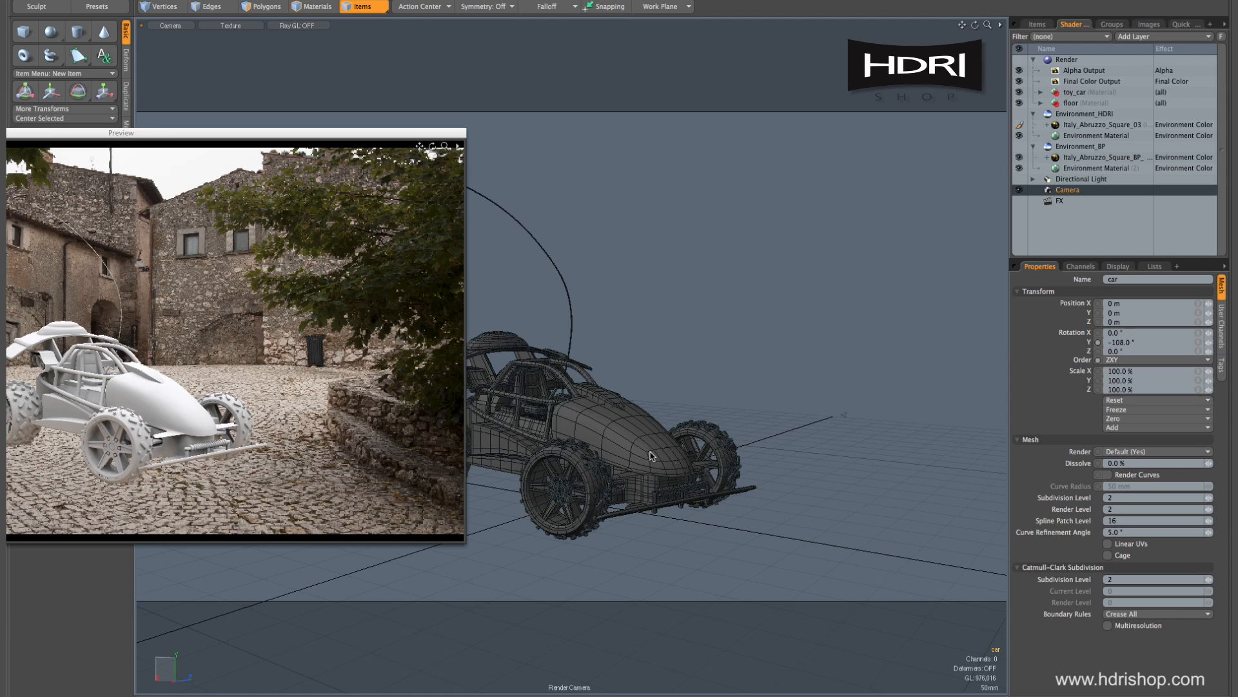
{"action": "key", "text": "e"}
{"action": "left_click_drag", "start_coordinate": [605, 530], "coordinate": [583, 529]}
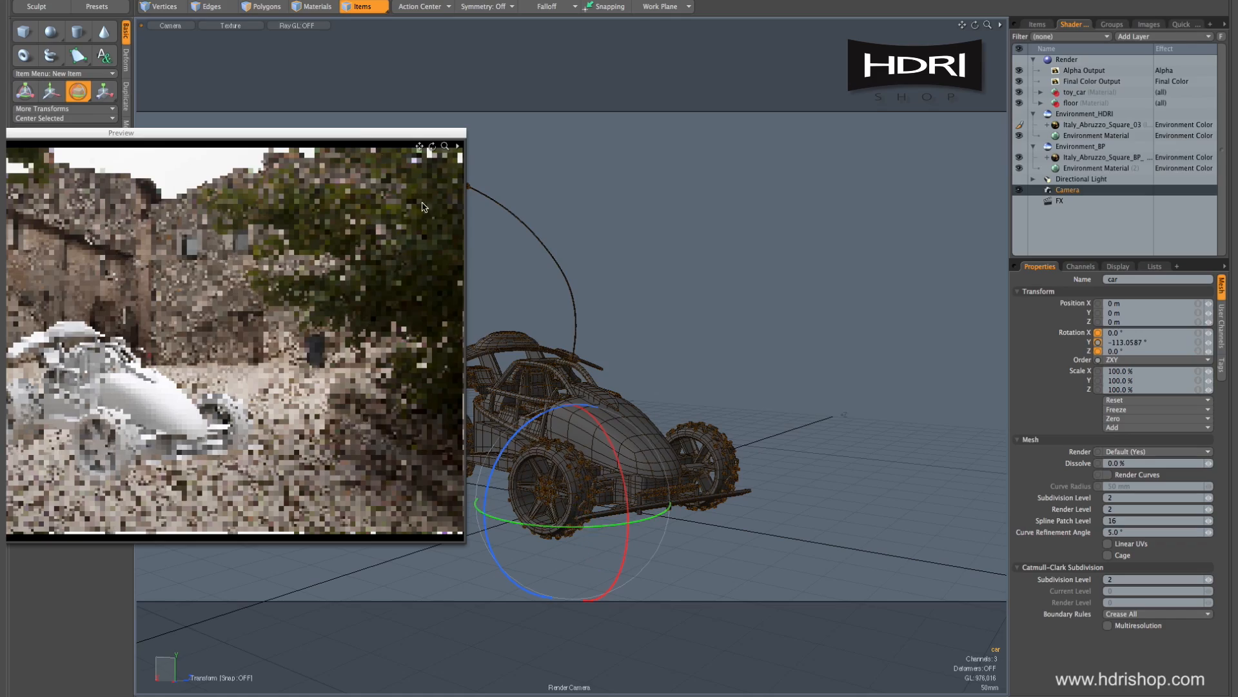
{"action": "left_click_drag", "start_coordinate": [358, 132], "coordinate": [681, 14]}
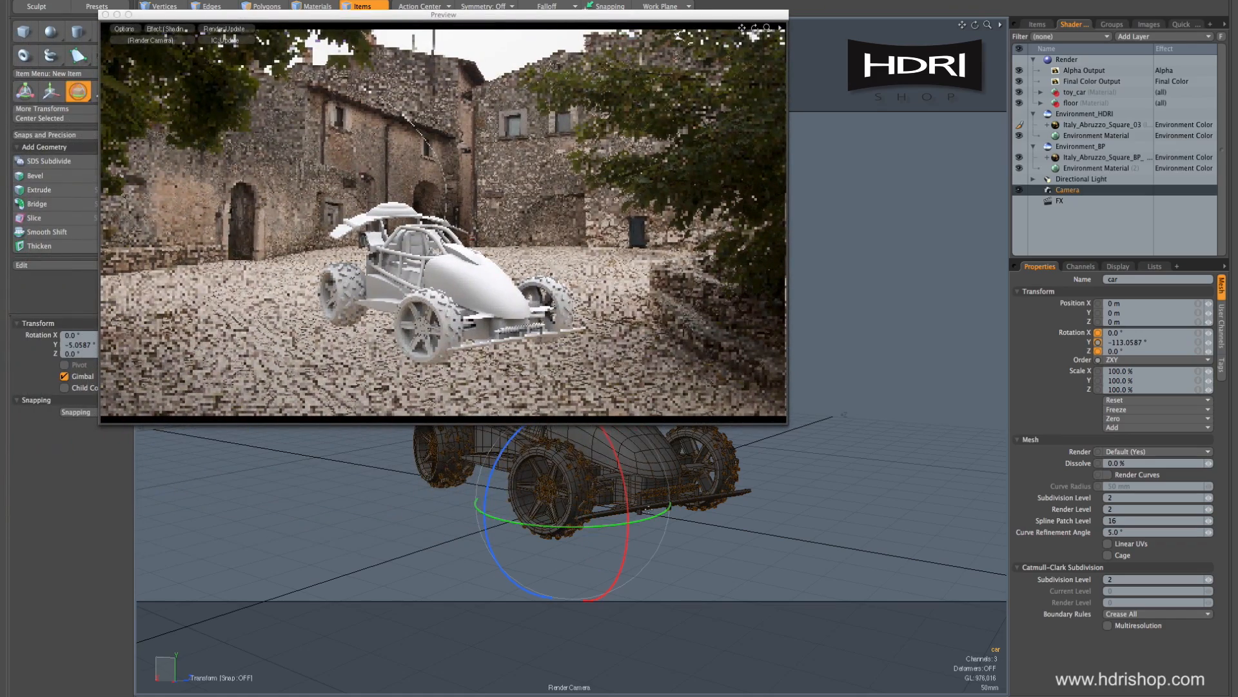
{"action": "left_click_drag", "start_coordinate": [602, 528], "coordinate": [651, 561]}
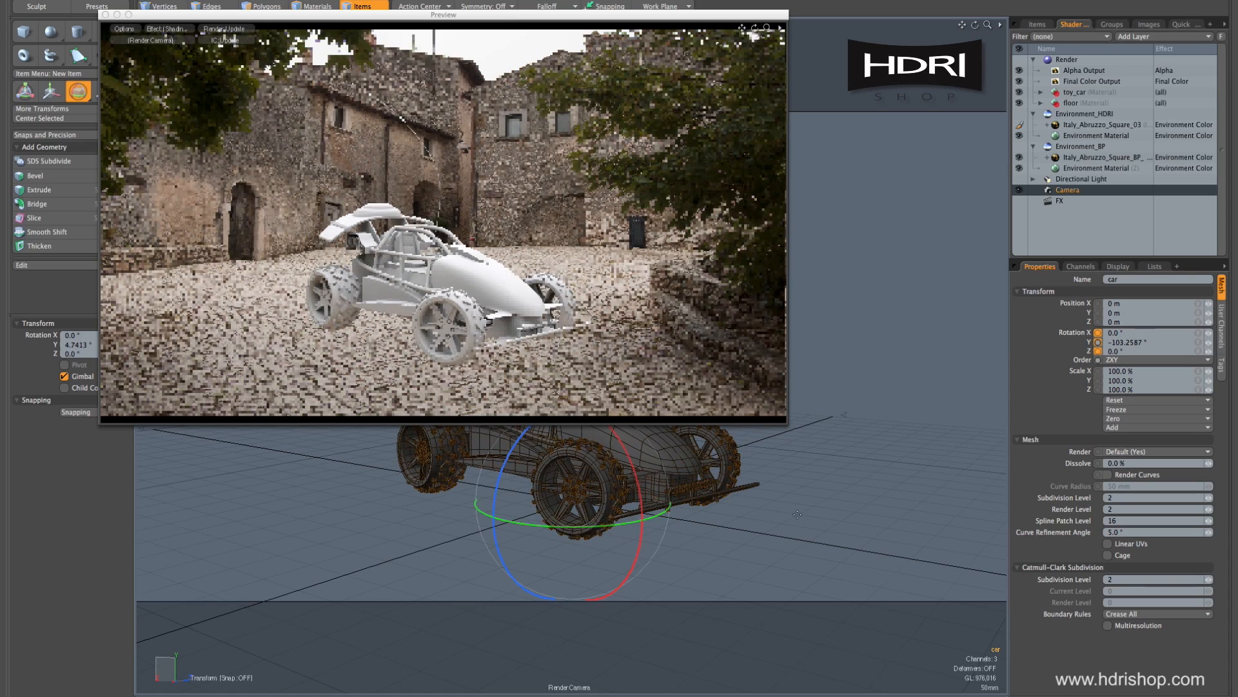
{"action": "key", "text": "space"}
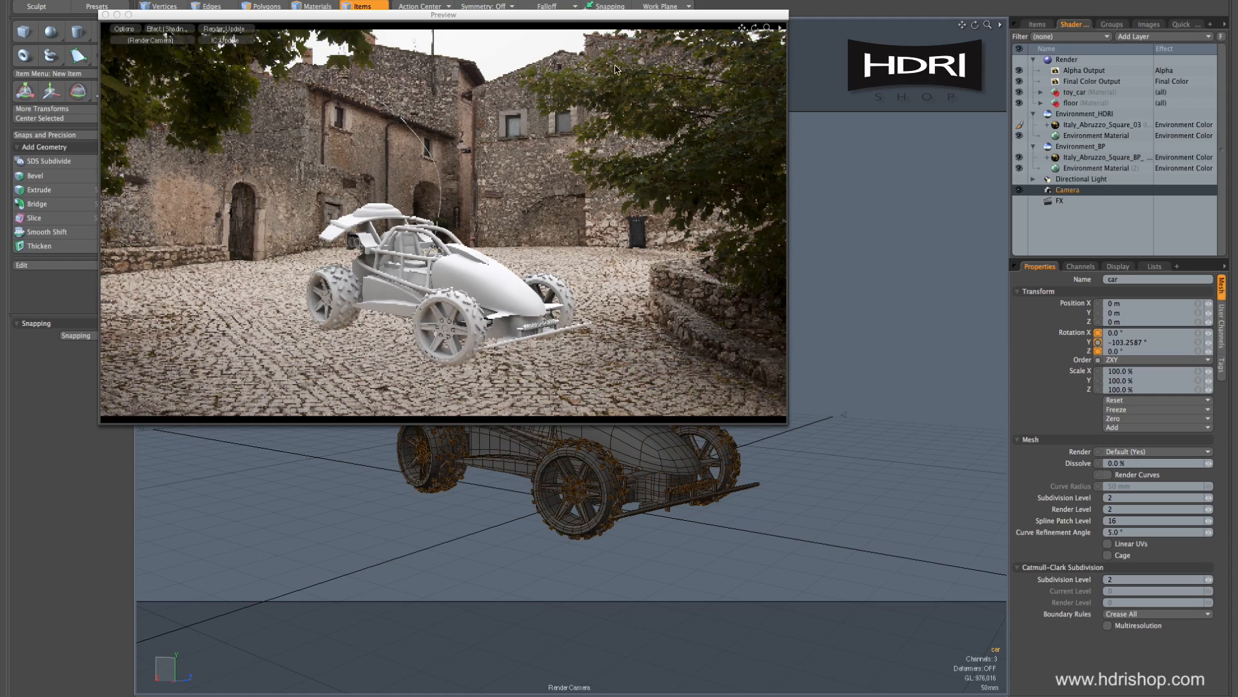
{"action": "left_click_drag", "start_coordinate": [610, 15], "coordinate": [682, 24]}
{"action": "left_click_drag", "start_coordinate": [555, 279], "coordinate": [611, 300], "text": "alt"}
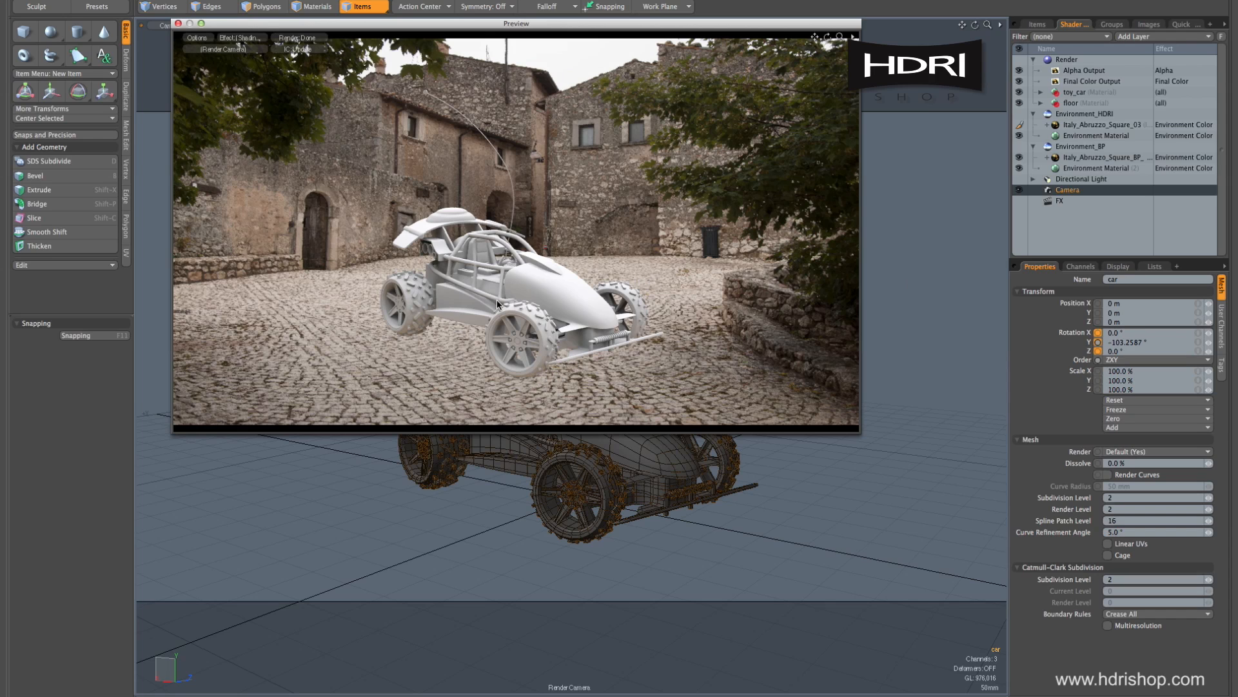
- Make the floor visible and select its material by picking the floor in the render preview
{"action": "left_click", "coordinate": [1043, 26]}
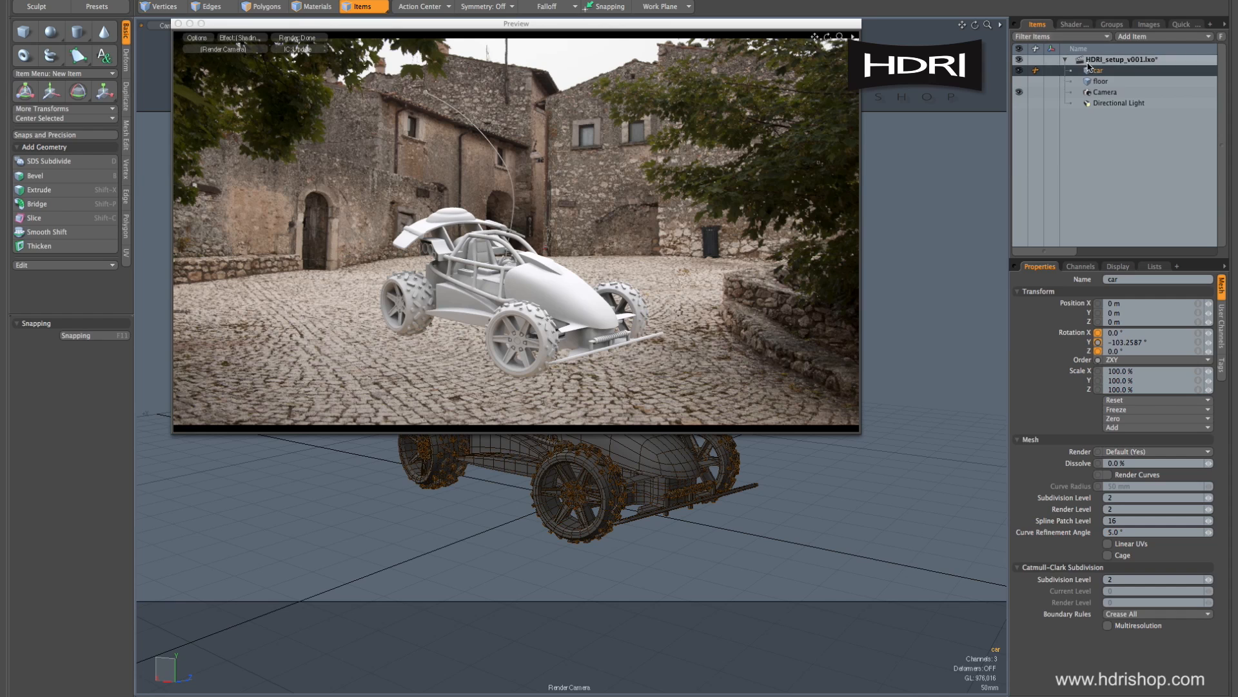
{"action": "left_click", "coordinate": [1020, 83]}
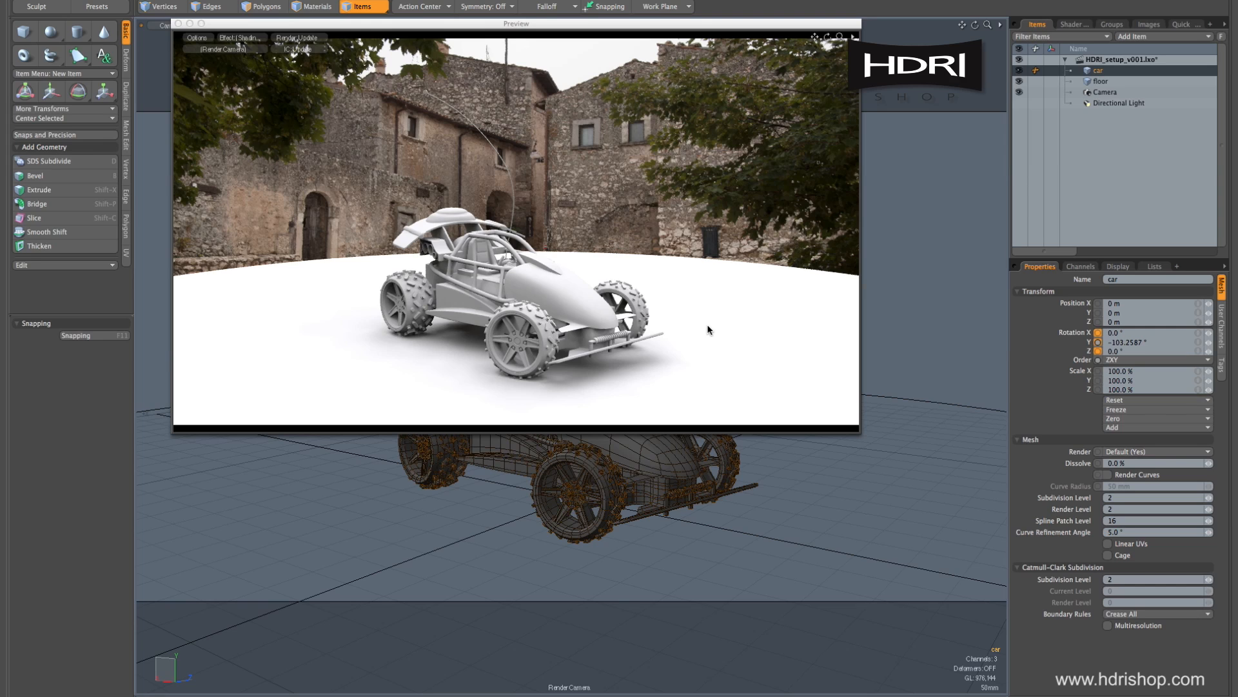
{"action": "left_click", "coordinate": [1072, 25]}
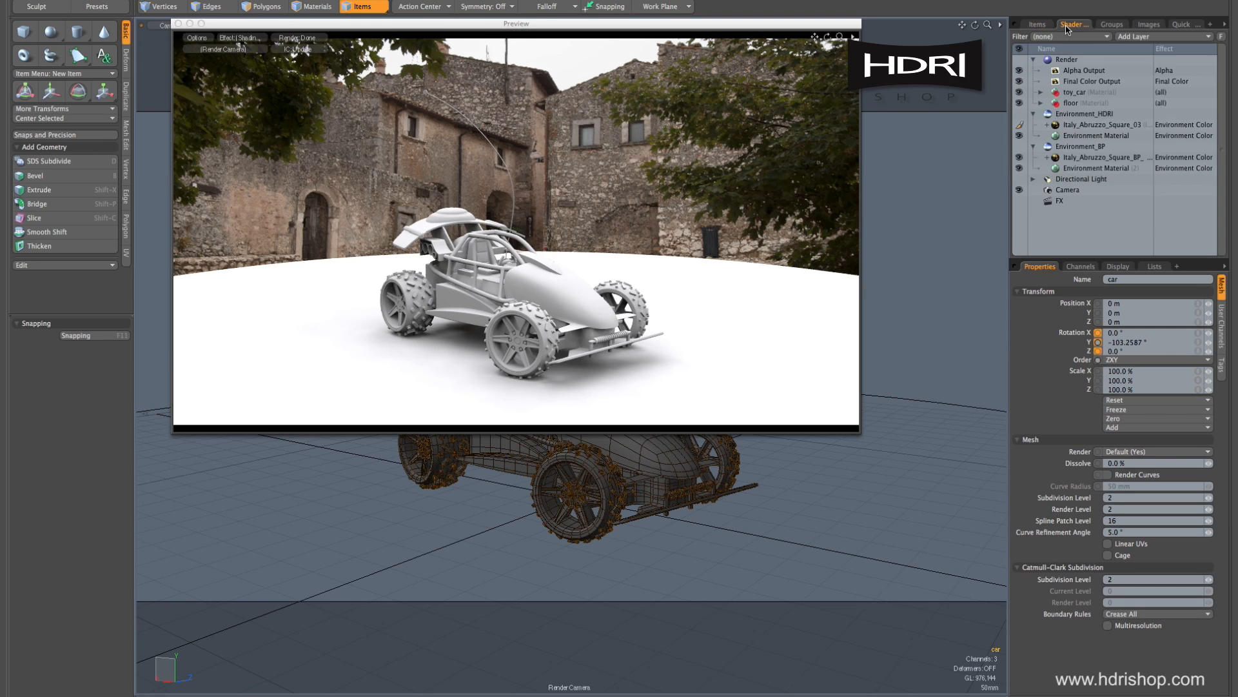
{"action": "left_click", "coordinate": [736, 295]}
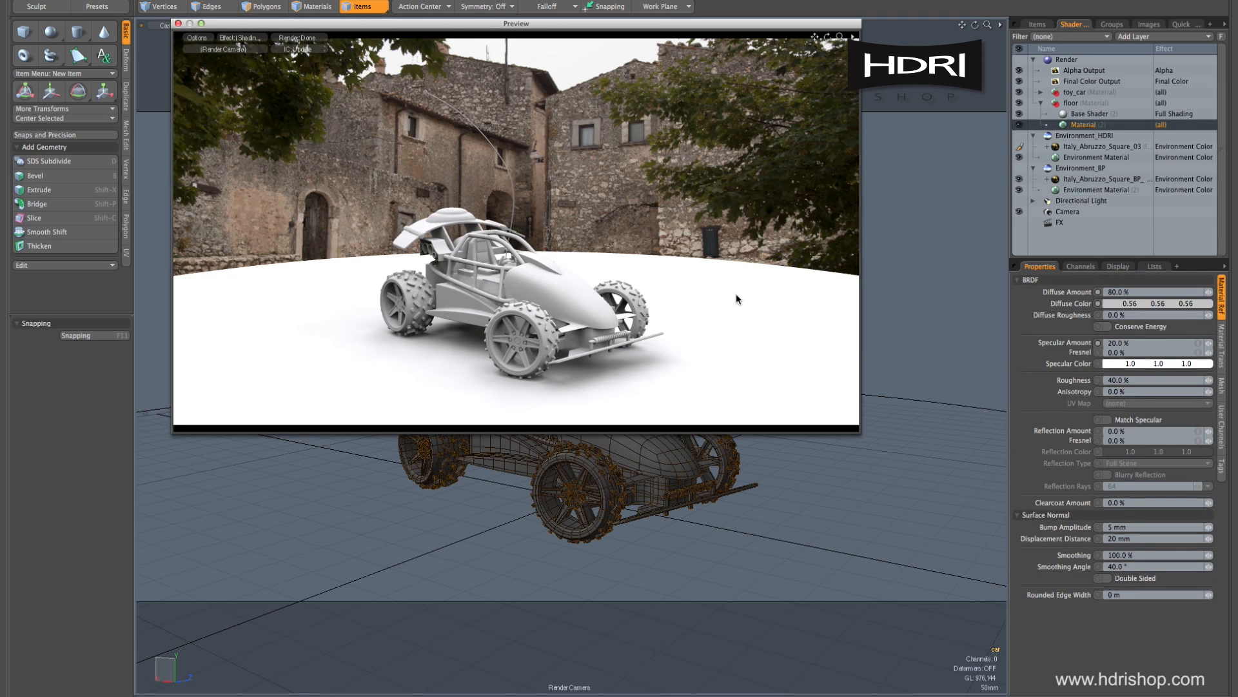
{"action": "left_click", "coordinate": [565, 293]}
{"action": "left_click", "coordinate": [693, 297]}
{"action": "left_click", "coordinate": [566, 295]}
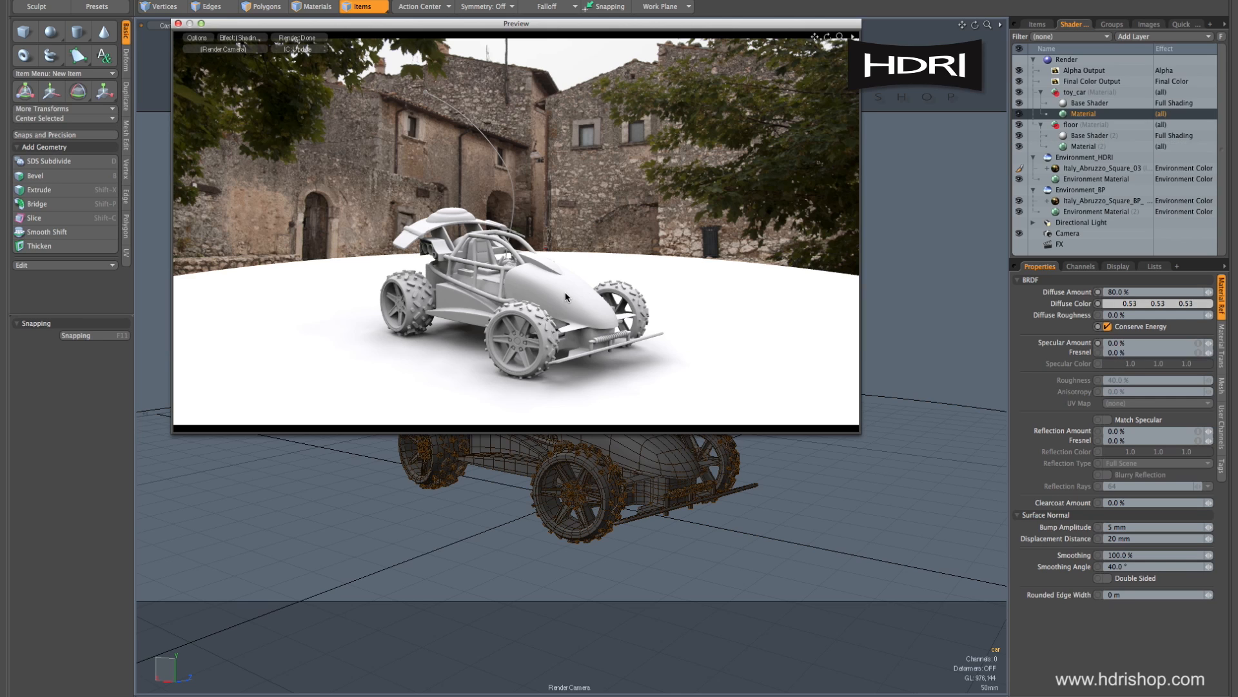
{"action": "left_click", "coordinate": [707, 296]}
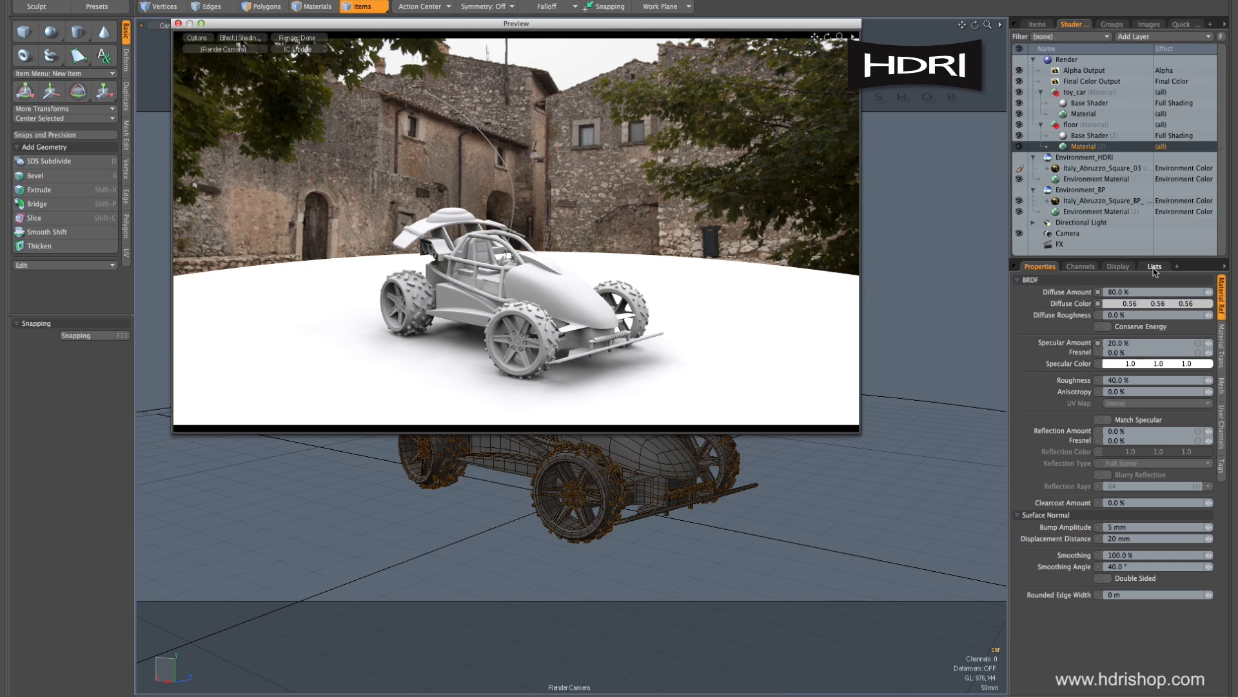
- Set the alpha type of the floor's Base Shader to Shadow Catcher
{"action": "left_click", "coordinate": [1080, 137]}
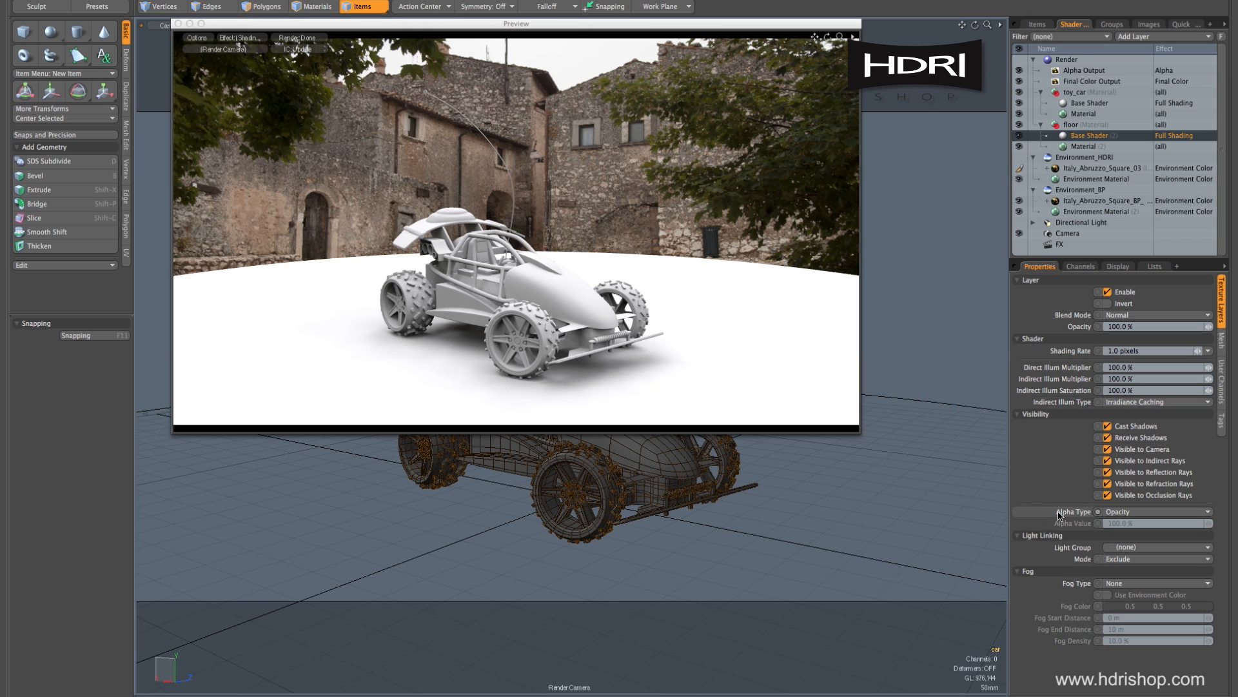
{"action": "left_click", "coordinate": [1132, 513]}
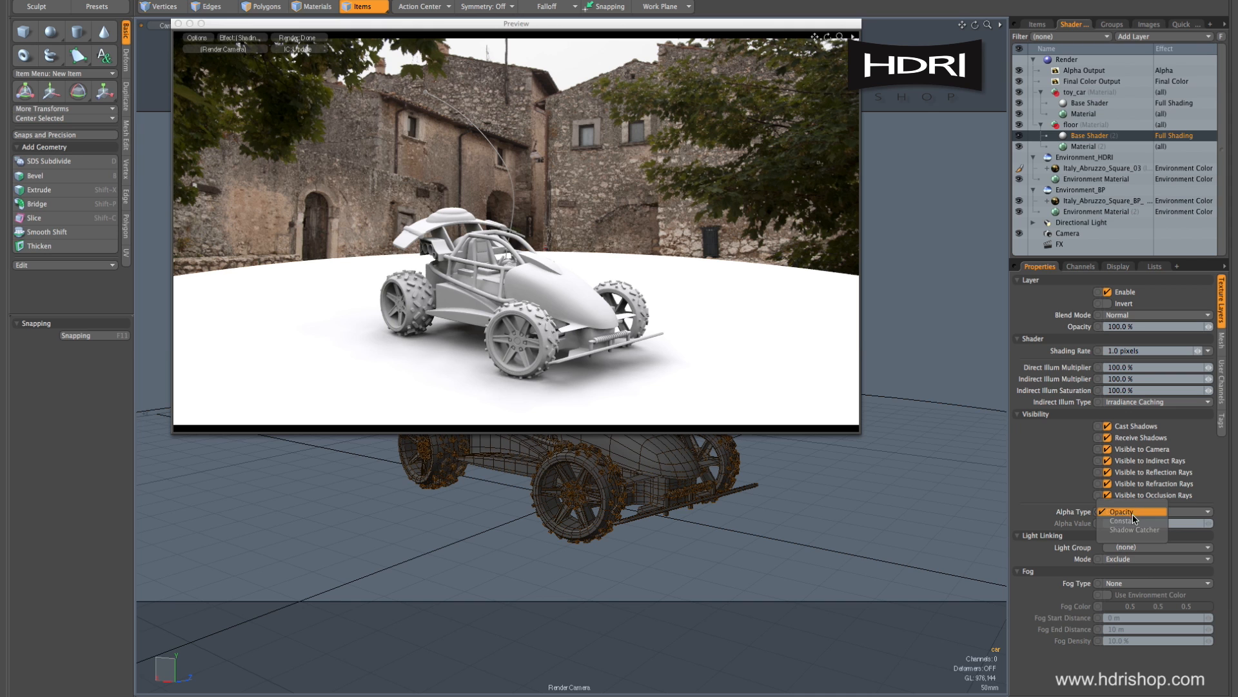
{"action": "left_click", "coordinate": [1134, 529]}
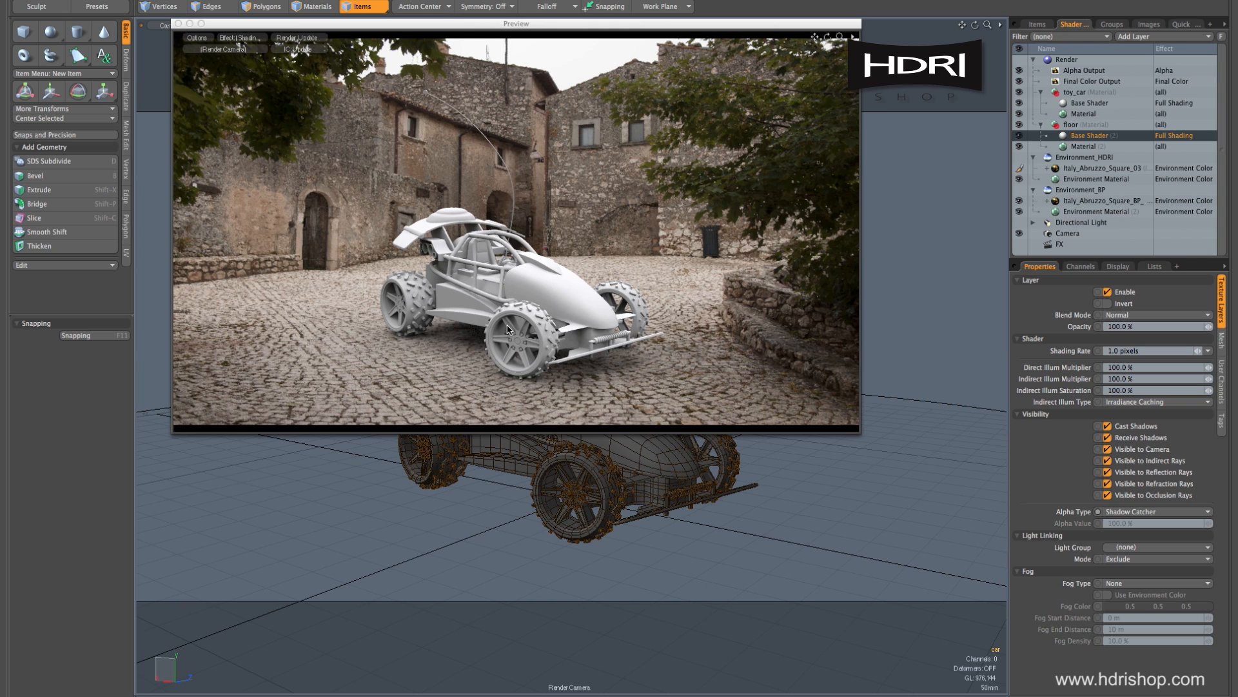
{"action": "left_click_drag", "start_coordinate": [532, 25], "coordinate": [520, 73]}
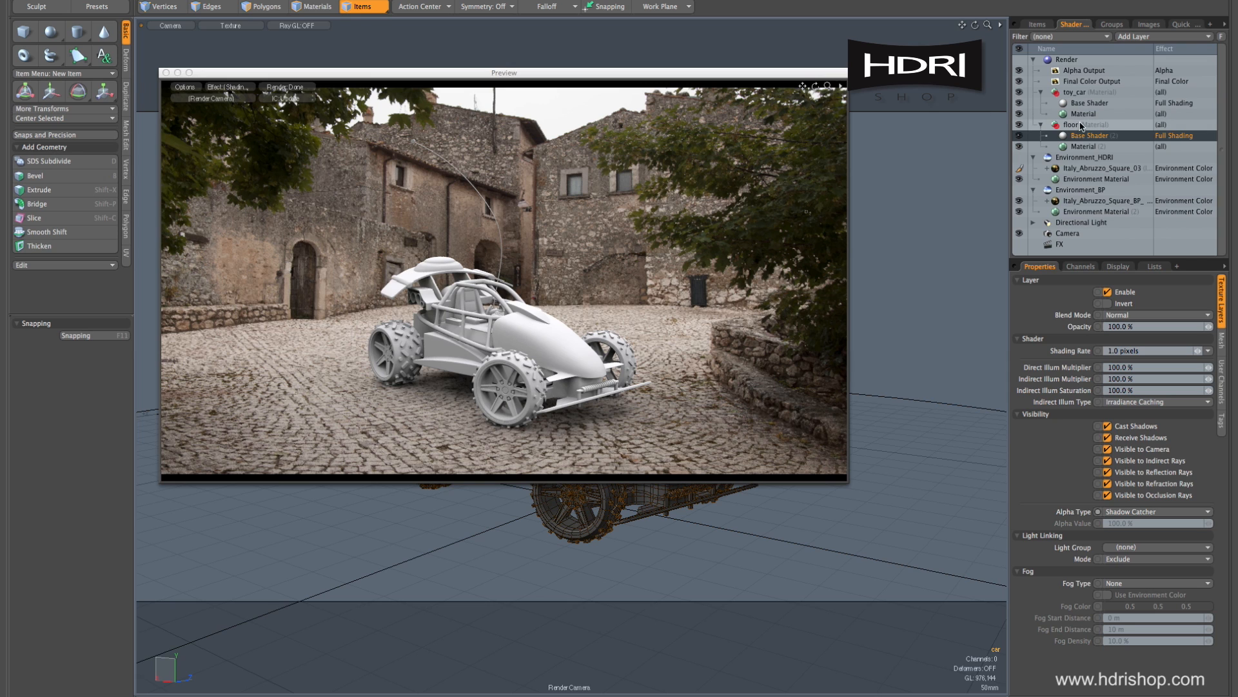
- Adjust the Environment_HDRI intensity to about 0.919 W/srm2 to match the car's brightness to the back plate
{"action": "left_click", "coordinate": [1081, 158]}
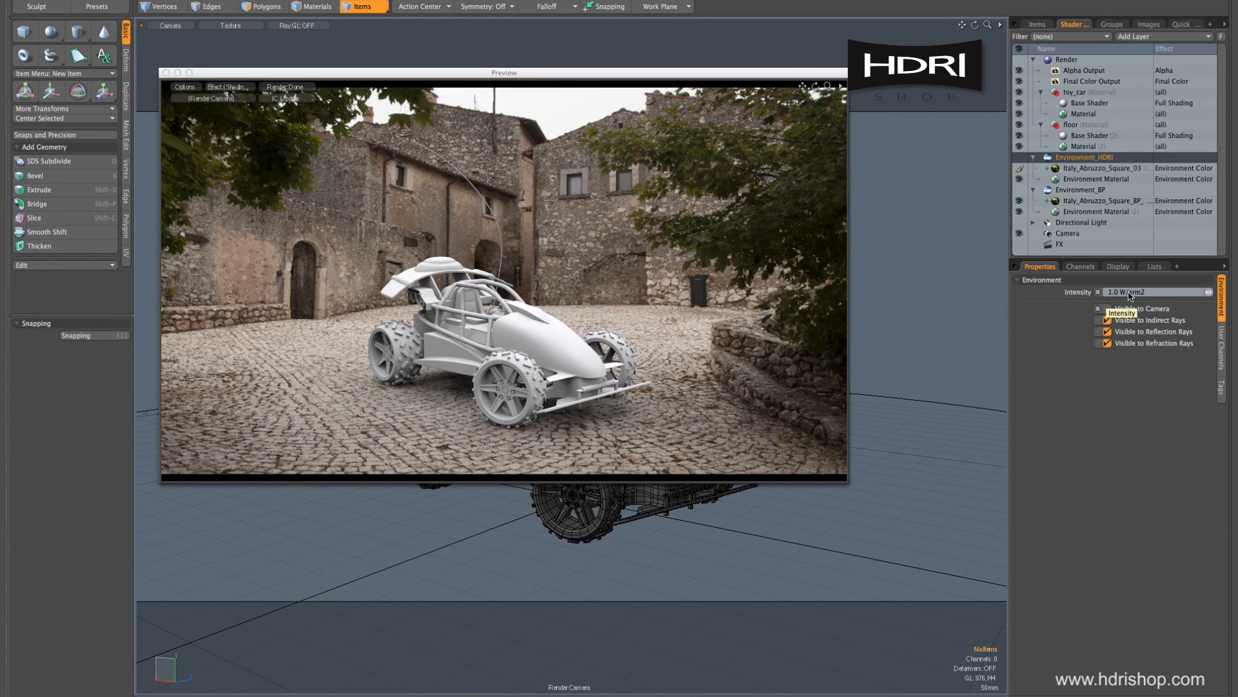
{"action": "left_click_drag", "start_coordinate": [1208, 294], "coordinate": [1219, 295]}
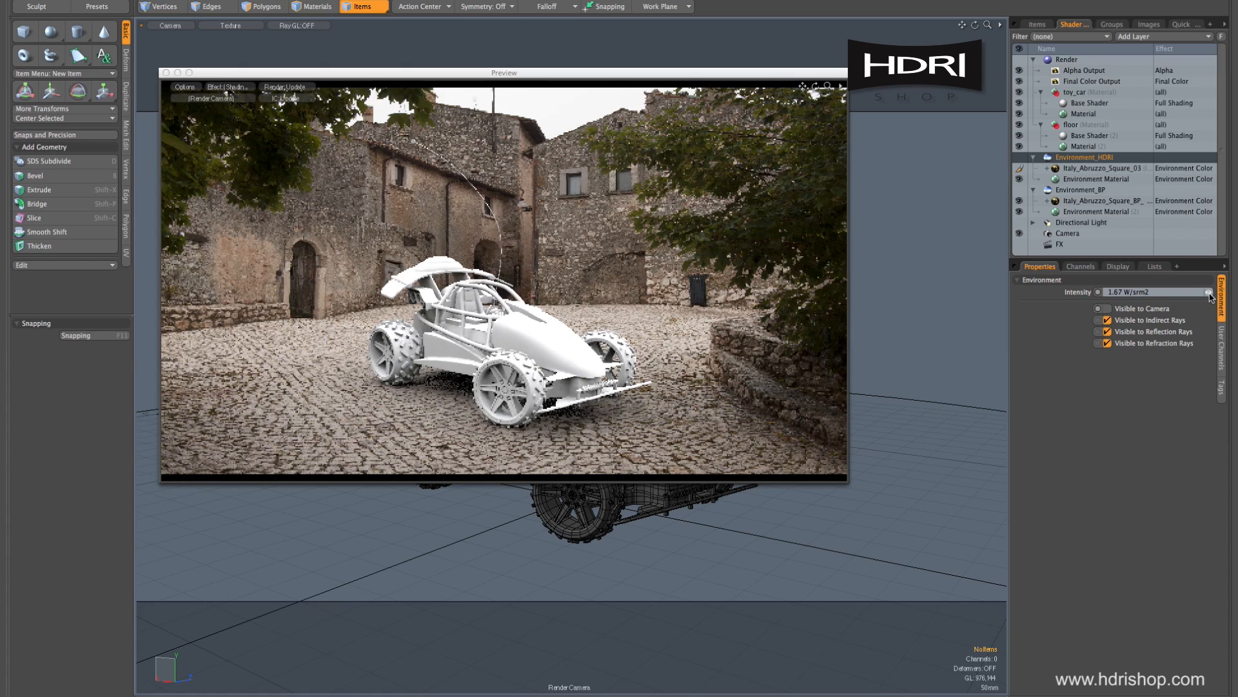
{"action": "mouse_move", "coordinate": [1209, 294]}
{"action": "left_mouse_down"}
{"action": "mouse_move", "coordinate": [1198, 295]}
{"action": "mouse_move", "coordinate": [1210, 295]}
{"action": "left_mouse_up"}
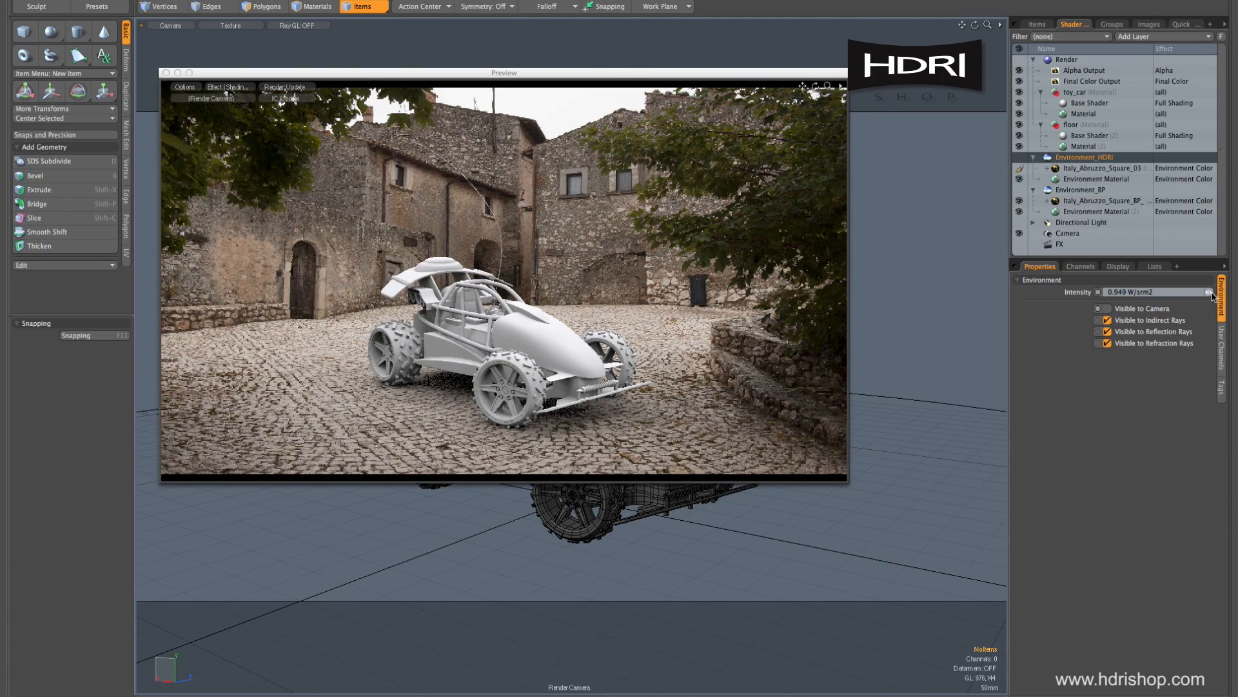
{"action": "left_click_drag", "start_coordinate": [1211, 294], "coordinate": [1211, 297]}
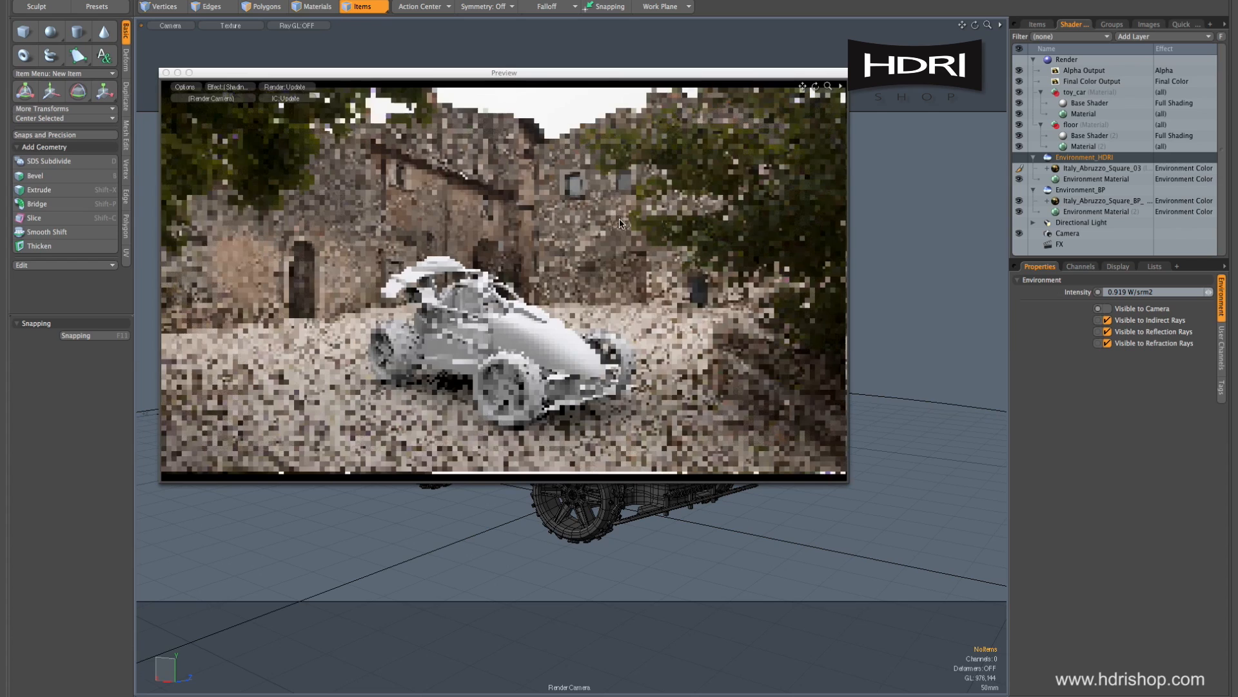